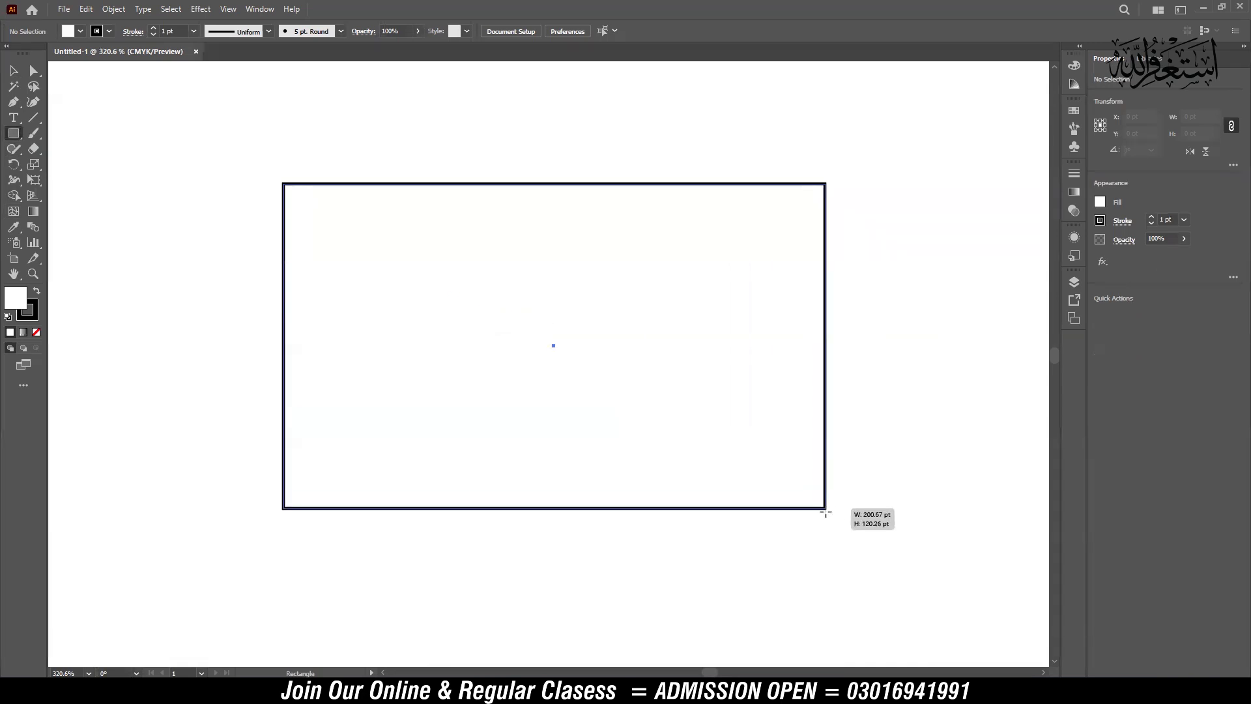
Shift the drawn rectangle slightly up and to the right and fill it with light yellow
{"action": "left_click", "coordinate": [13, 71]}
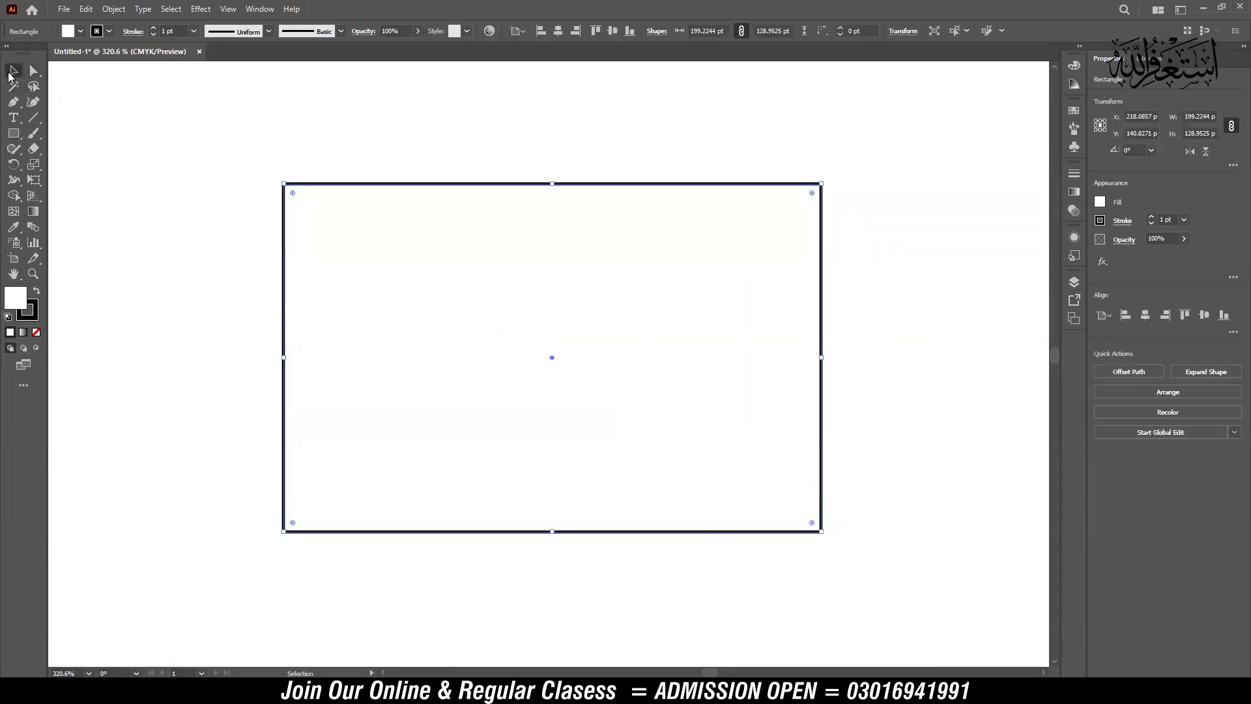
{"action": "mouse_move", "coordinate": [605, 185]}
{"action": "left_mouse_down"}
{"action": "mouse_move", "coordinate": [652, 166]}
{"action": "mouse_move", "coordinate": [628, 176]}
{"action": "left_mouse_up"}
{"action": "left_click", "coordinate": [37, 333]}
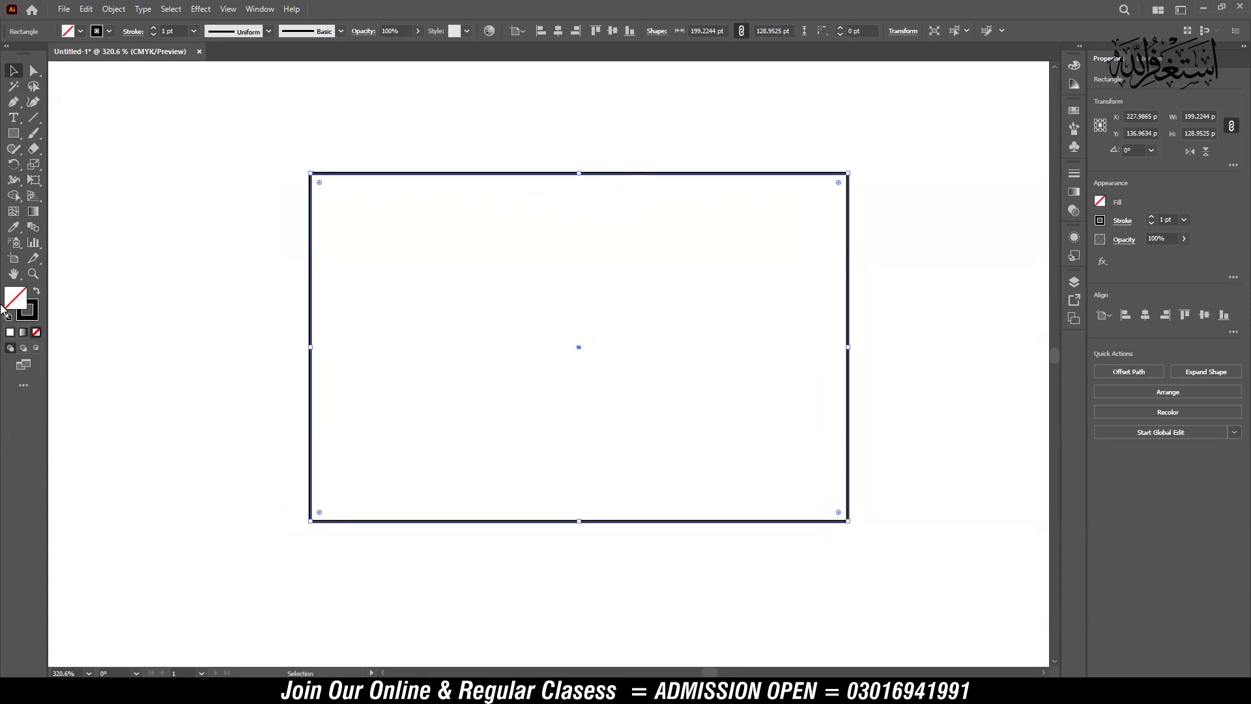
{"action": "left_click", "coordinate": [10, 333]}
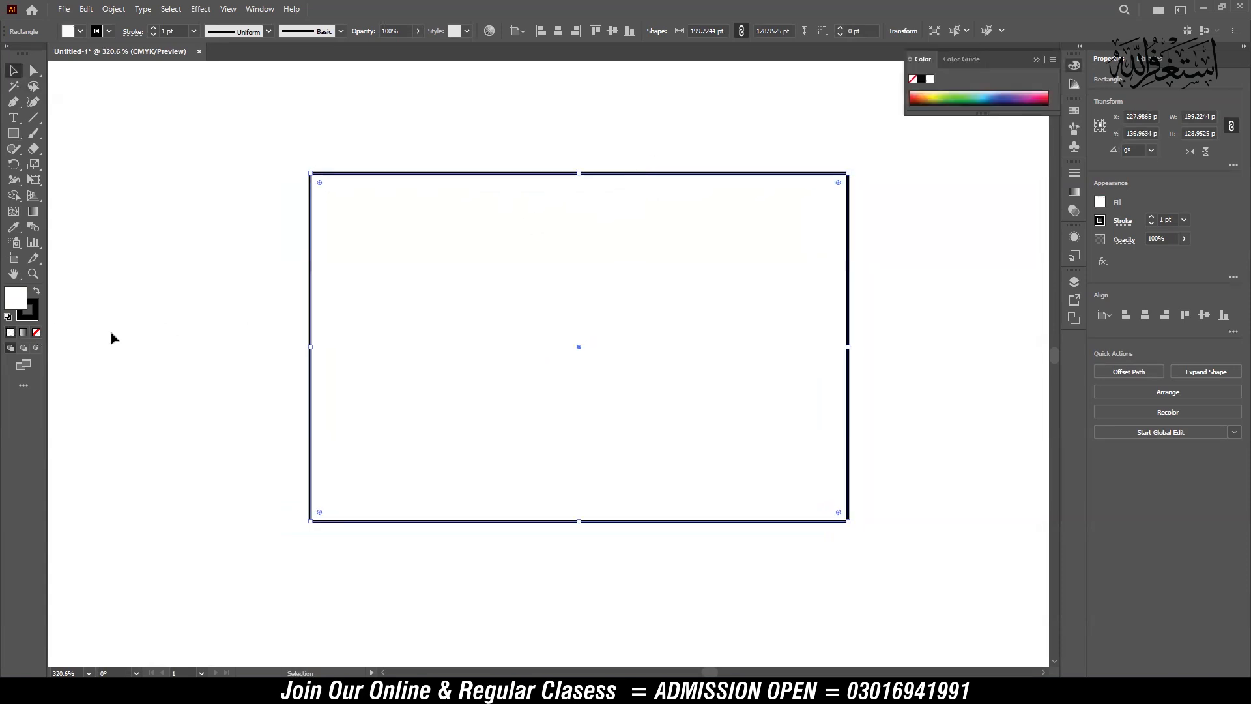
{"action": "left_click", "coordinate": [936, 92]}
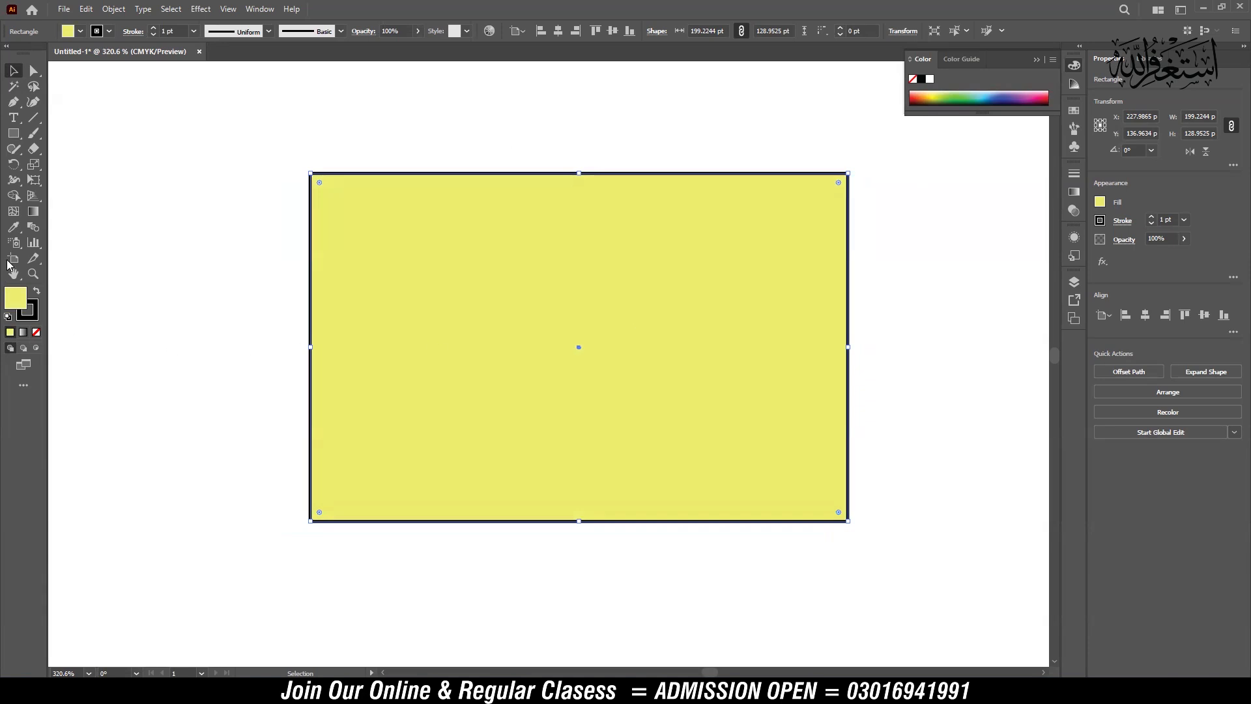
Divide the yellow rectangle into a gradient mesh with four vertical and three horizontal lines using the Mesh tool
{"action": "left_click", "coordinate": [13, 211]}
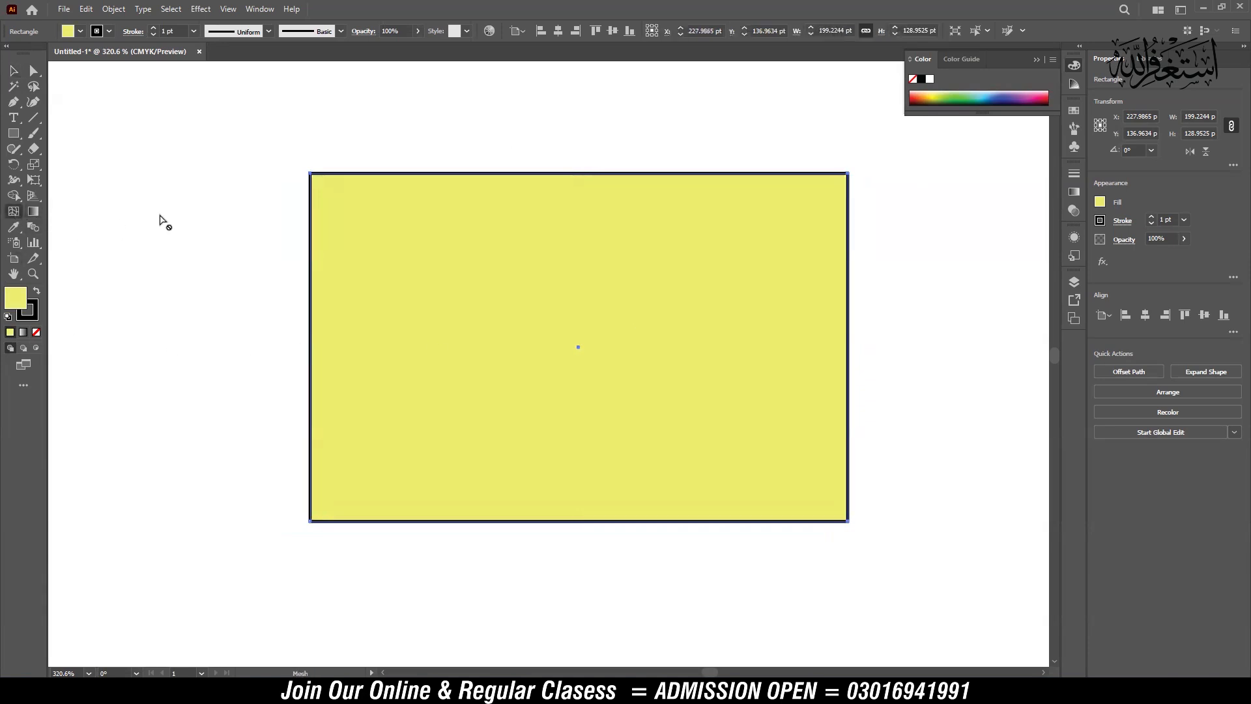
{"action": "left_click", "coordinate": [403, 174]}
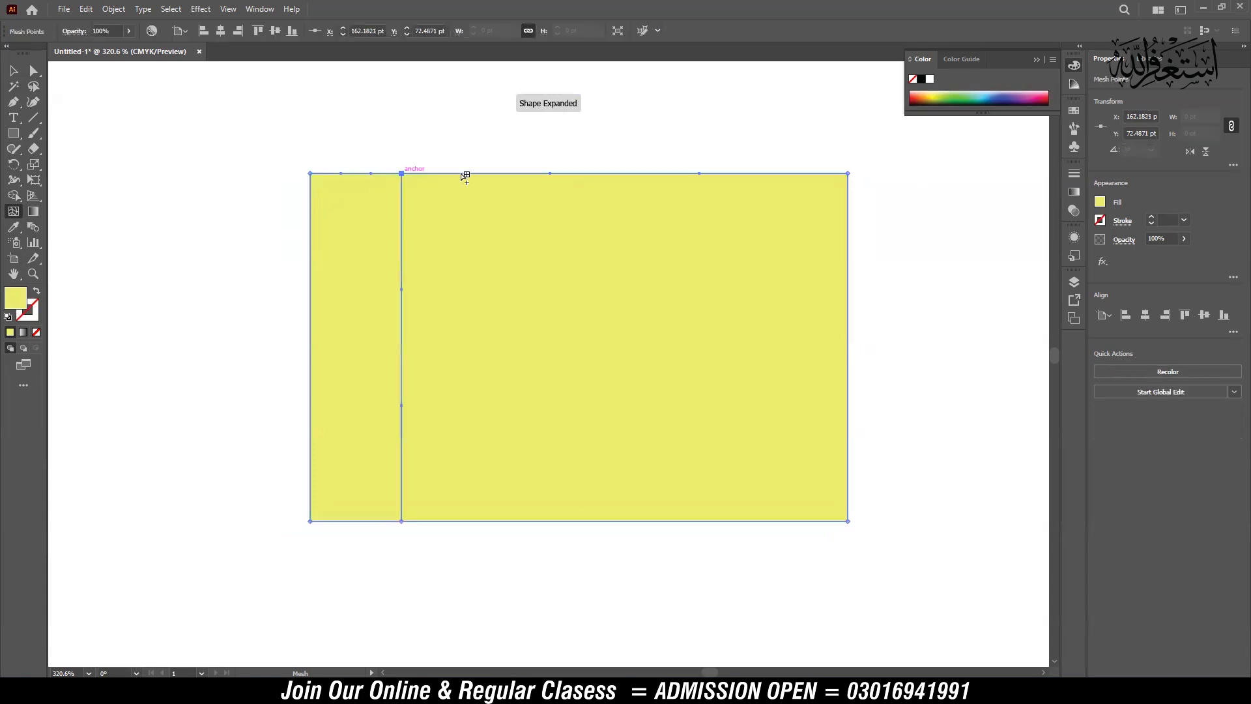
{"action": "left_click", "coordinate": [540, 174]}
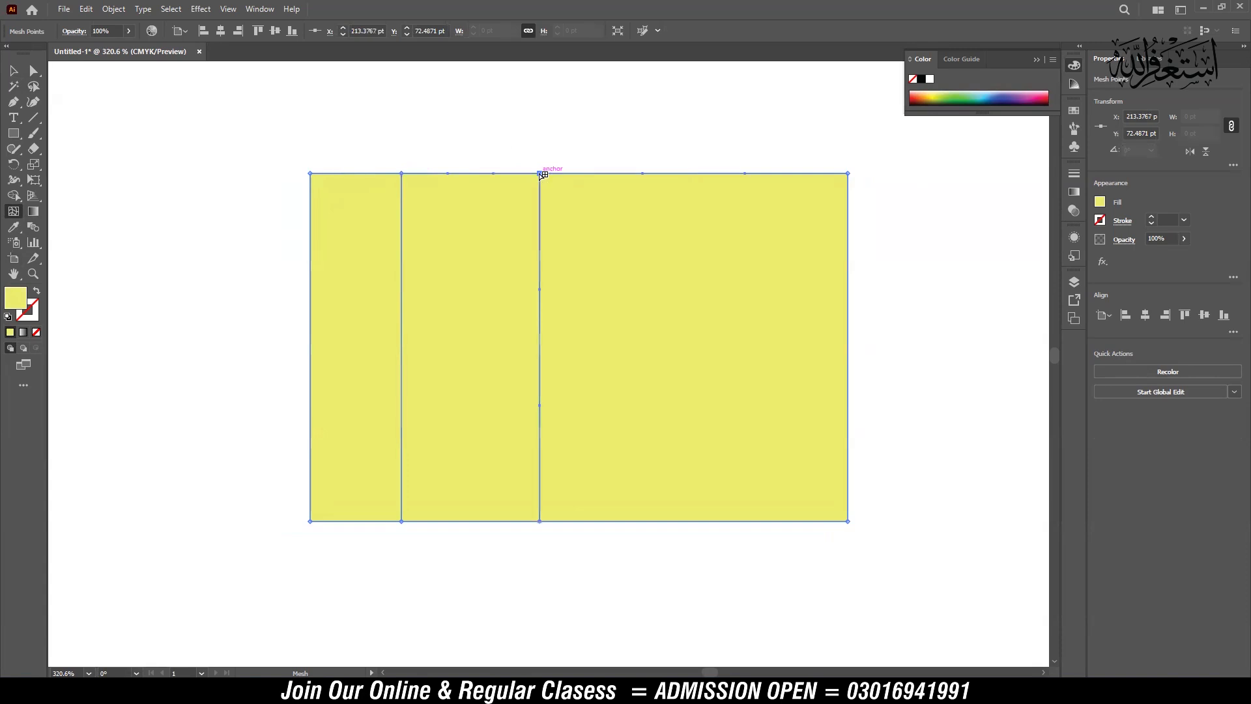
{"action": "left_click", "coordinate": [697, 174]}
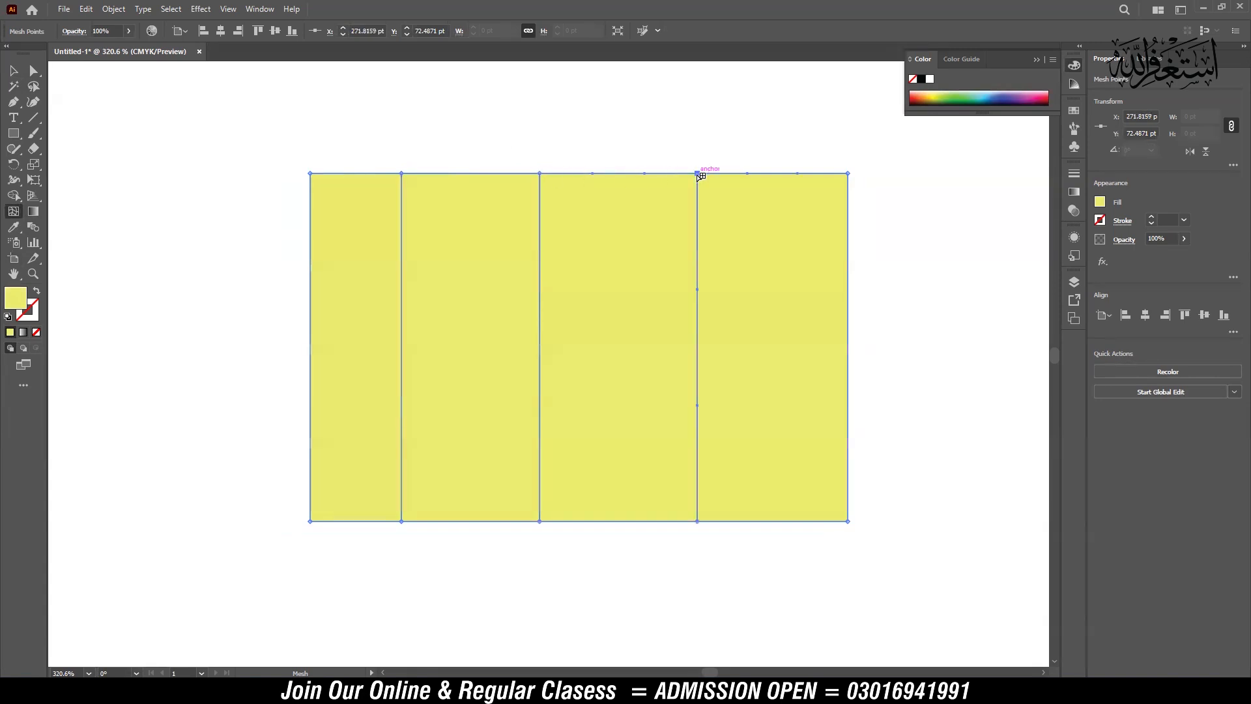
{"action": "left_click", "coordinate": [788, 174]}
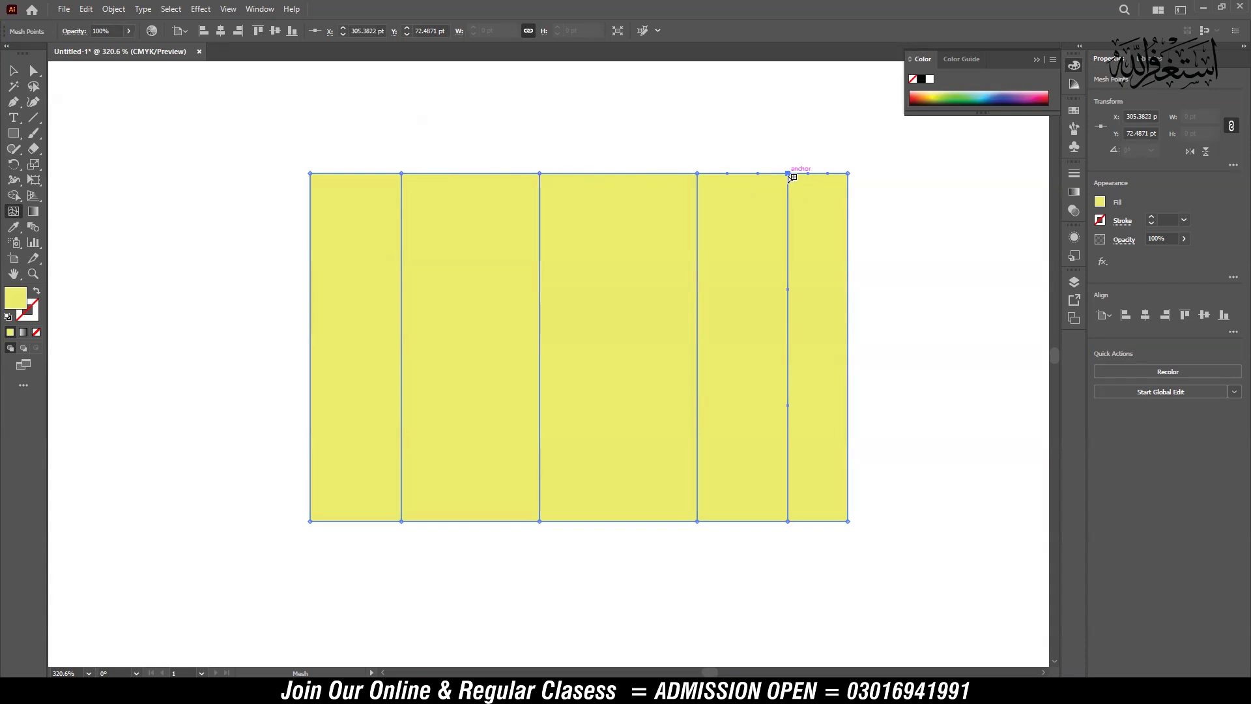
{"action": "left_click", "coordinate": [311, 248]}
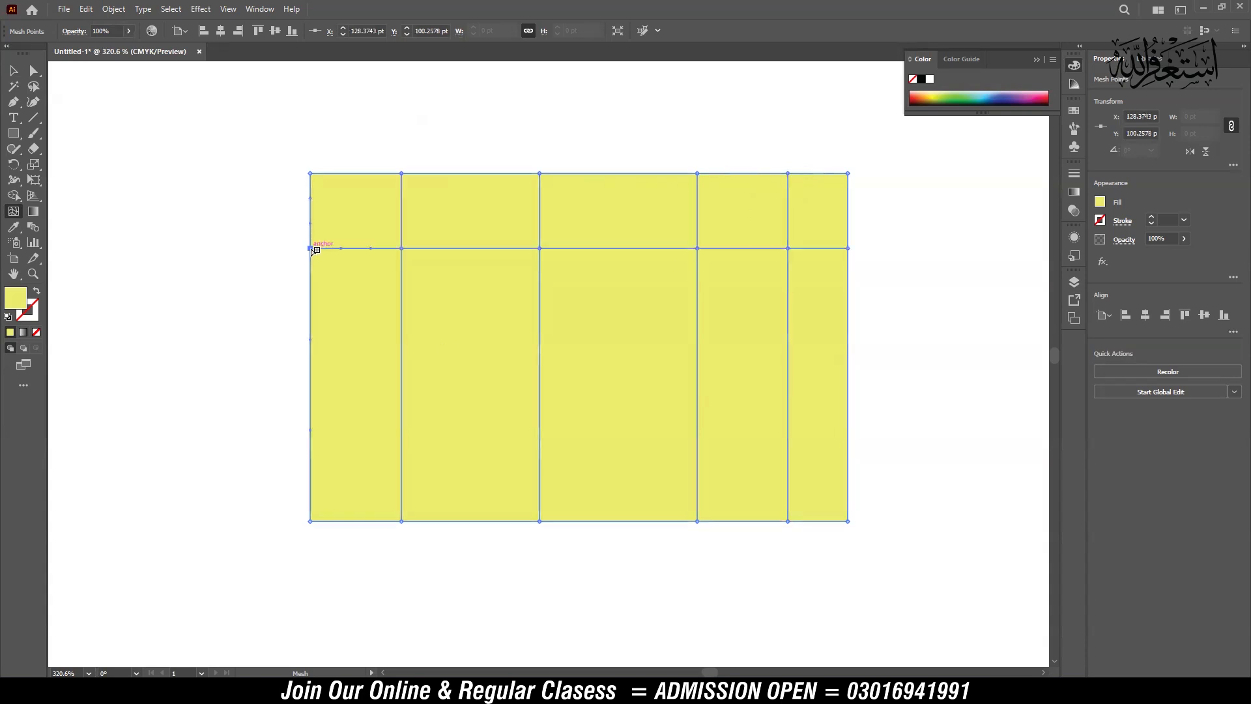
{"action": "left_click", "coordinate": [311, 356]}
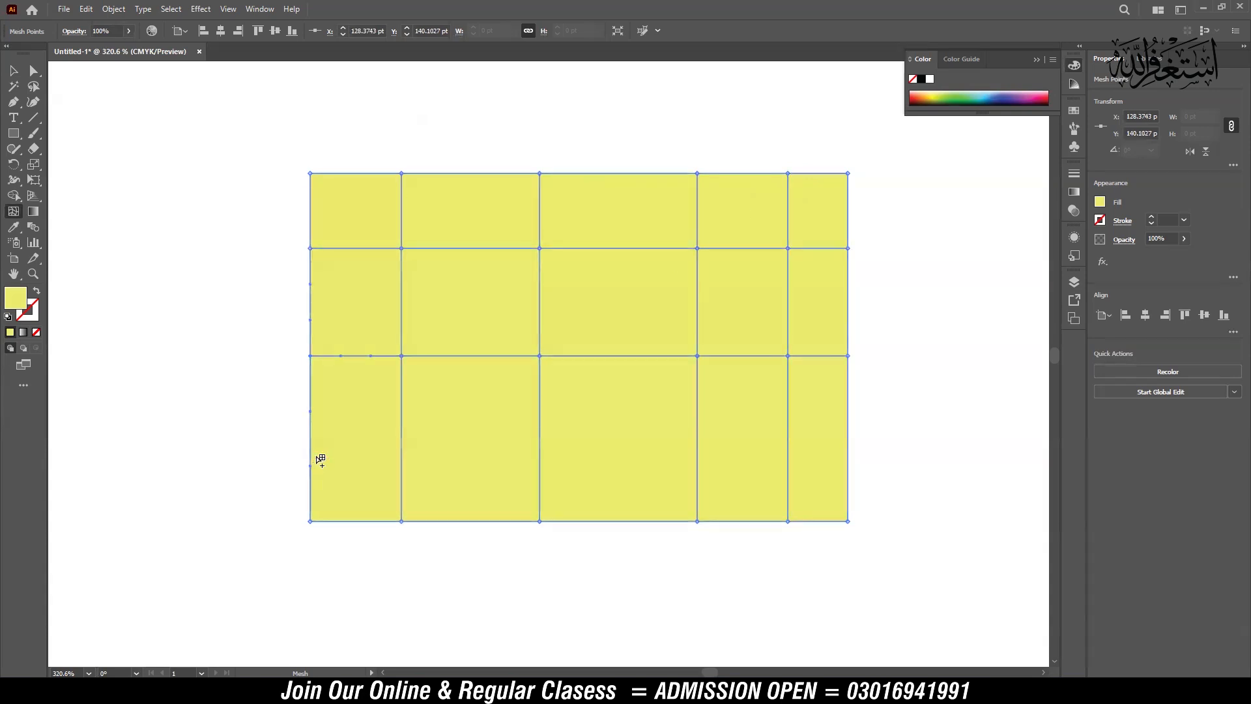
{"action": "left_click", "coordinate": [312, 450]}
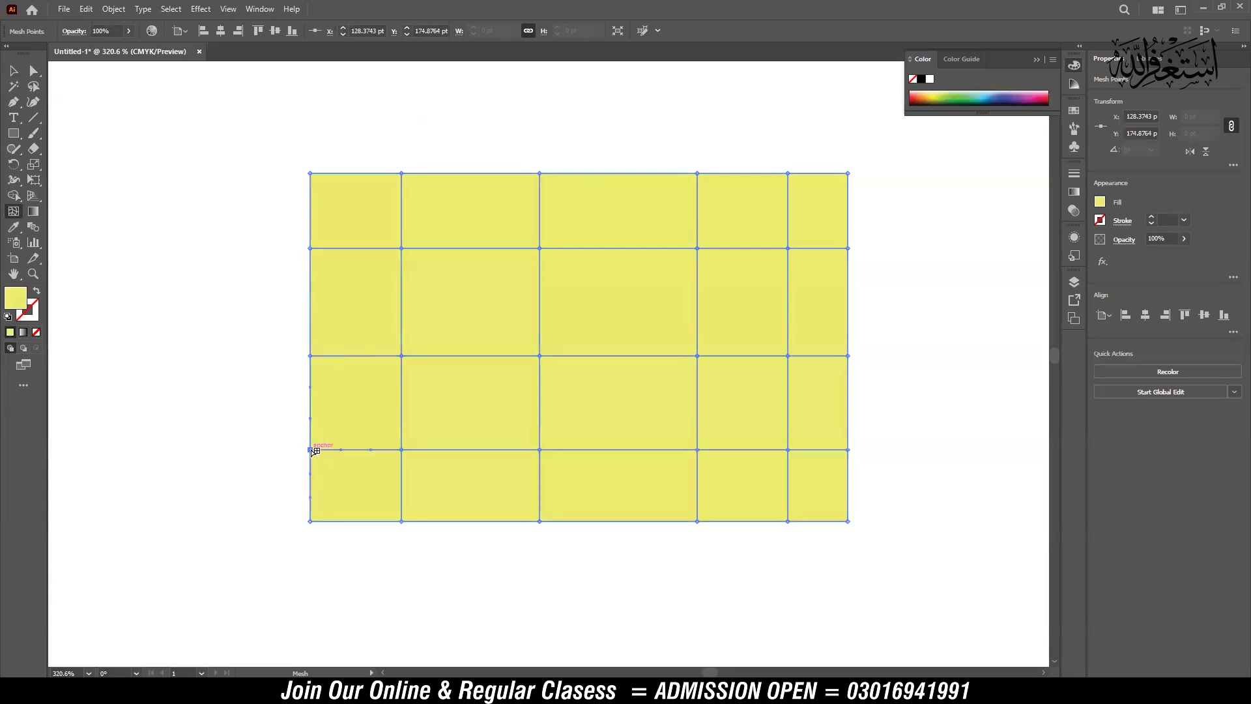
Colour three interior mesh points: CMYK Magenta at upper centre, green at lower right and orange at lower left
{"action": "left_click", "coordinate": [541, 249]}
{"action": "left_click", "coordinate": [1074, 111]}
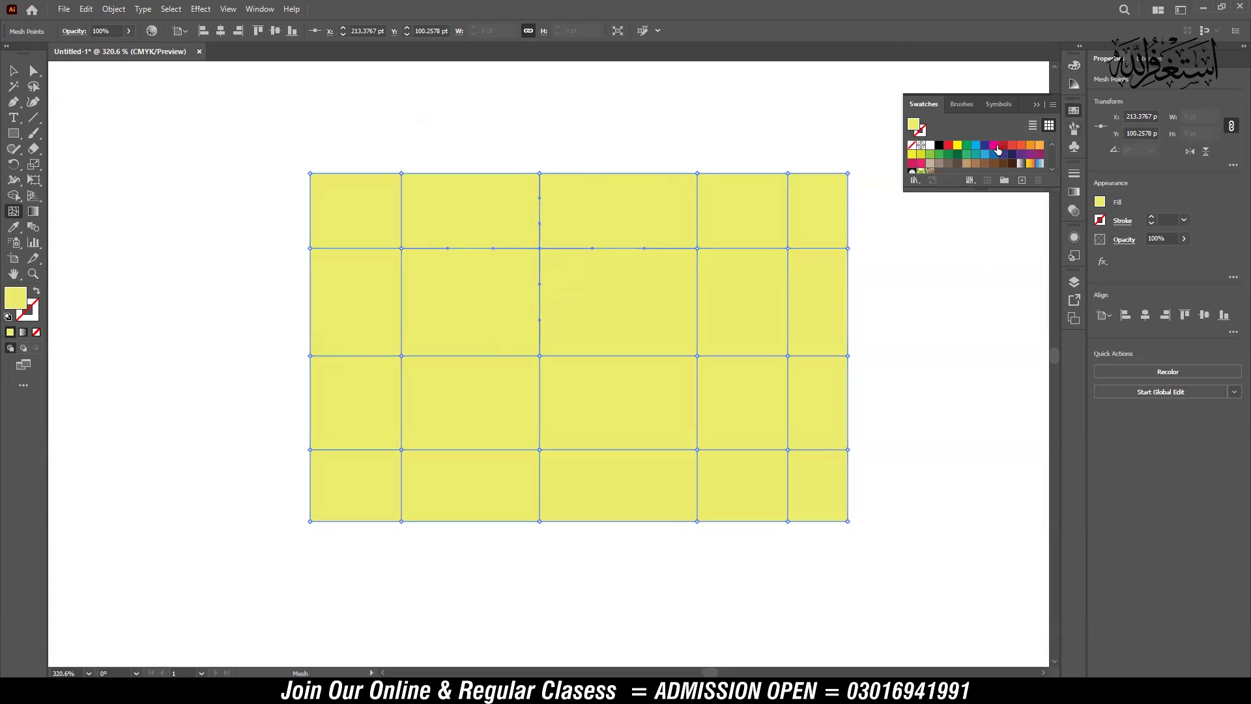
{"action": "left_click", "coordinate": [992, 146]}
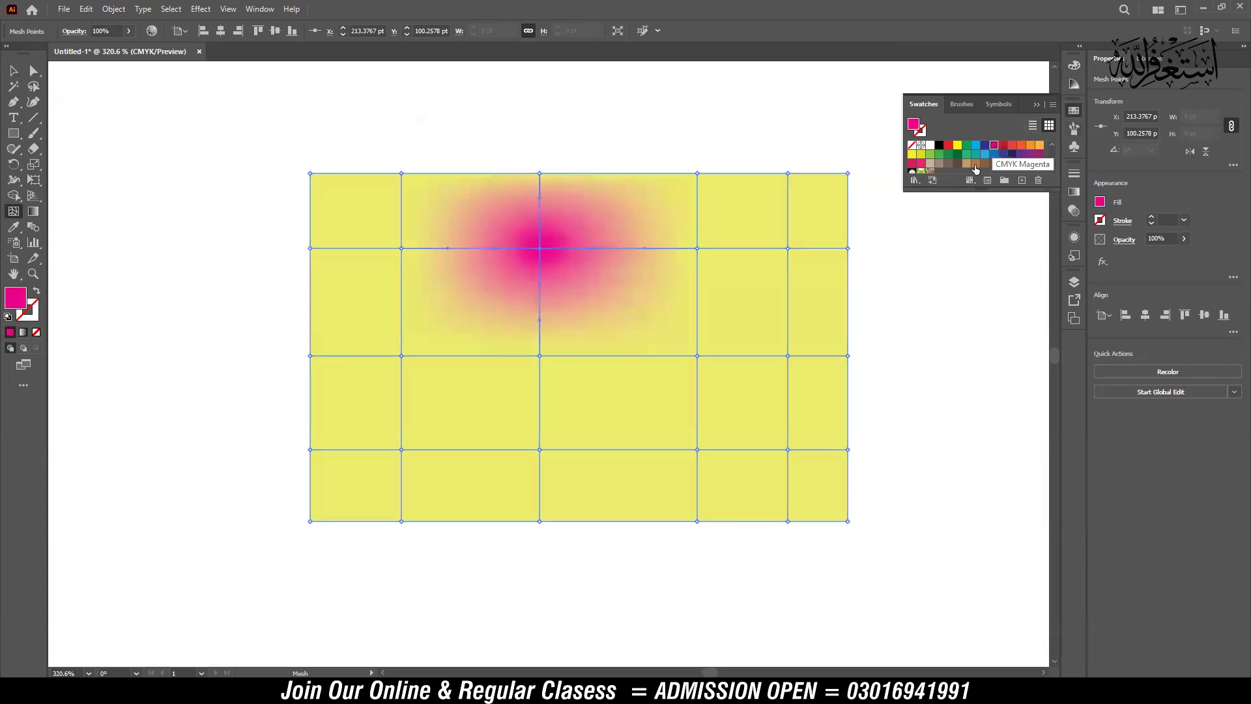
{"action": "left_click", "coordinate": [698, 450]}
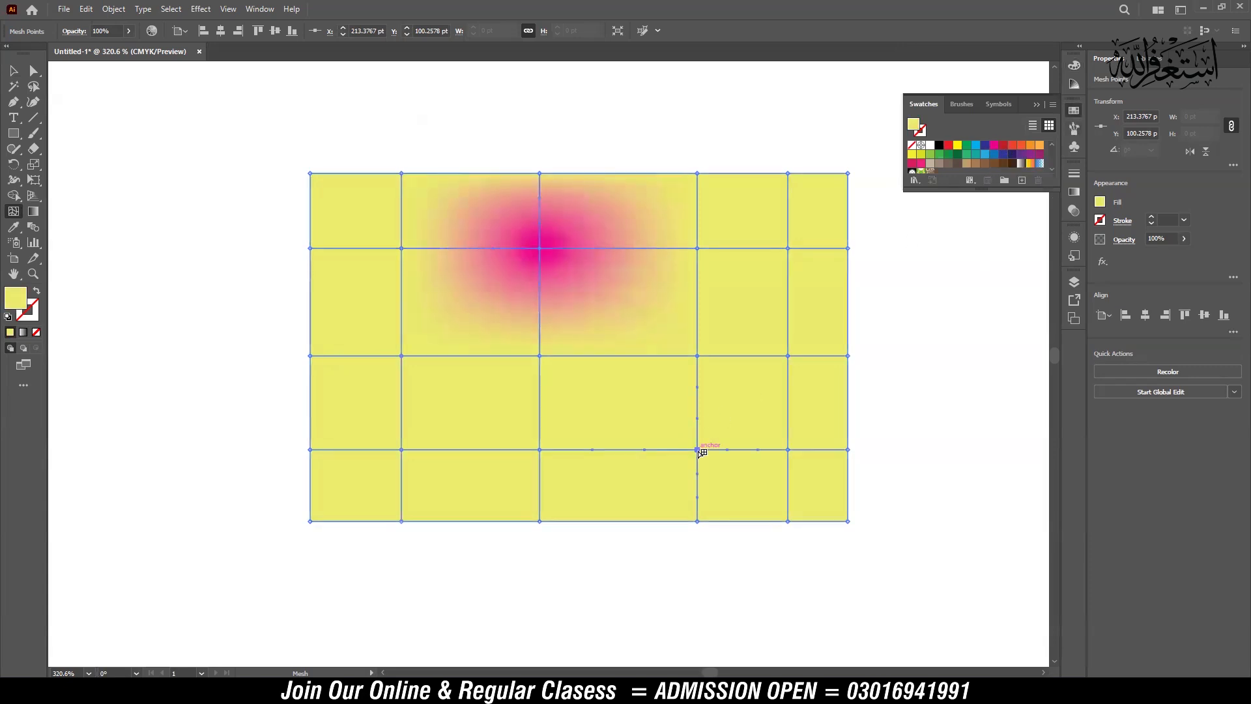
{"action": "left_click", "coordinate": [966, 147]}
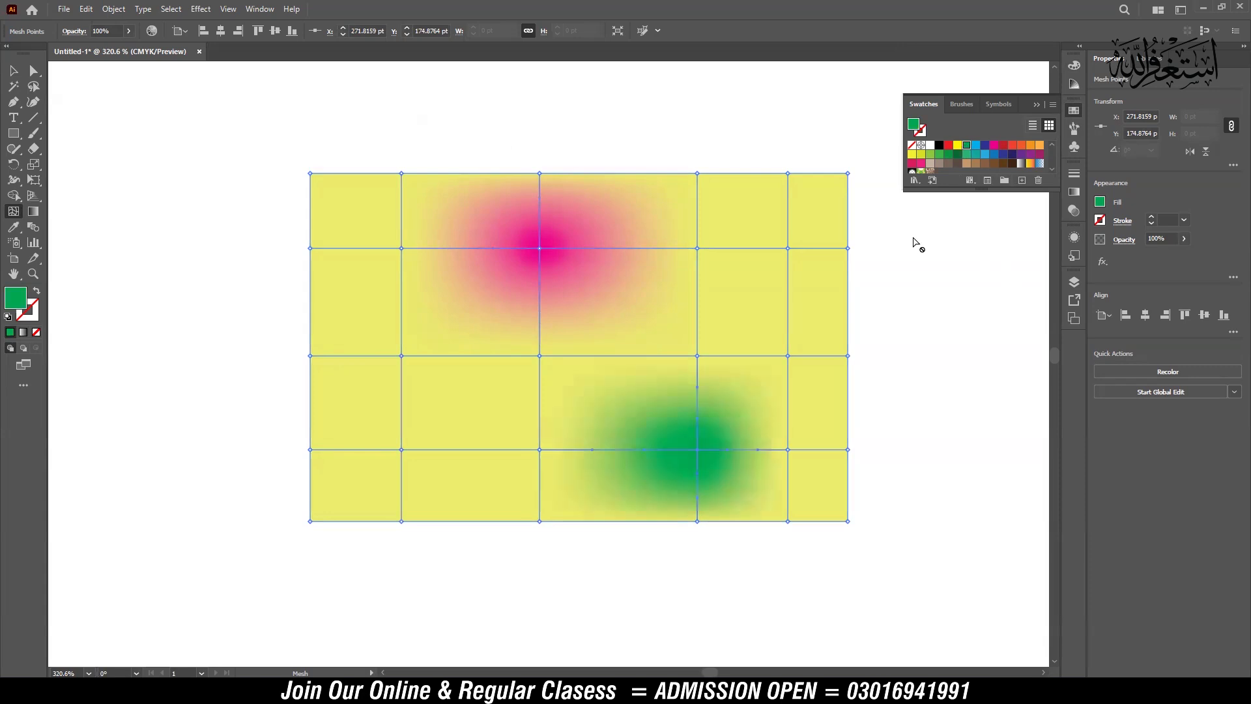
{"action": "left_click", "coordinate": [402, 449]}
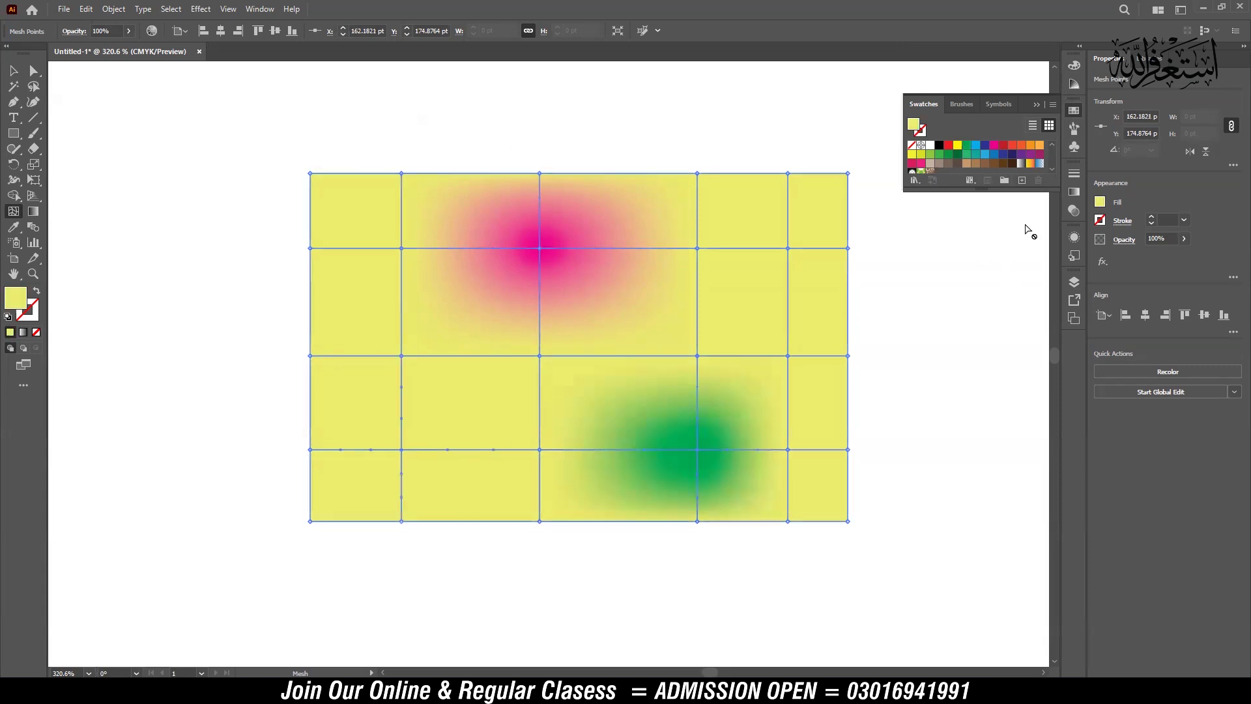
{"action": "left_click", "coordinate": [1040, 146]}
Reshape the mesh by moving the orange and green points upward, the magenta point to the right, and their neighbouring mesh points
{"action": "left_click_drag", "start_coordinate": [404, 450], "coordinate": [389, 288]}
{"action": "left_click_drag", "start_coordinate": [372, 387], "coordinate": [535, 383]}
{"action": "left_click_drag", "start_coordinate": [399, 411], "coordinate": [319, 406]}
{"action": "left_click_drag", "start_coordinate": [425, 403], "coordinate": [423, 351]}
{"action": "left_click_drag", "start_coordinate": [698, 448], "coordinate": [726, 277]}
{"action": "left_click_drag", "start_coordinate": [787, 356], "coordinate": [843, 353]}
{"action": "left_click_drag", "start_coordinate": [710, 393], "coordinate": [772, 392]}
{"action": "left_click_drag", "start_coordinate": [545, 253], "coordinate": [625, 246]}
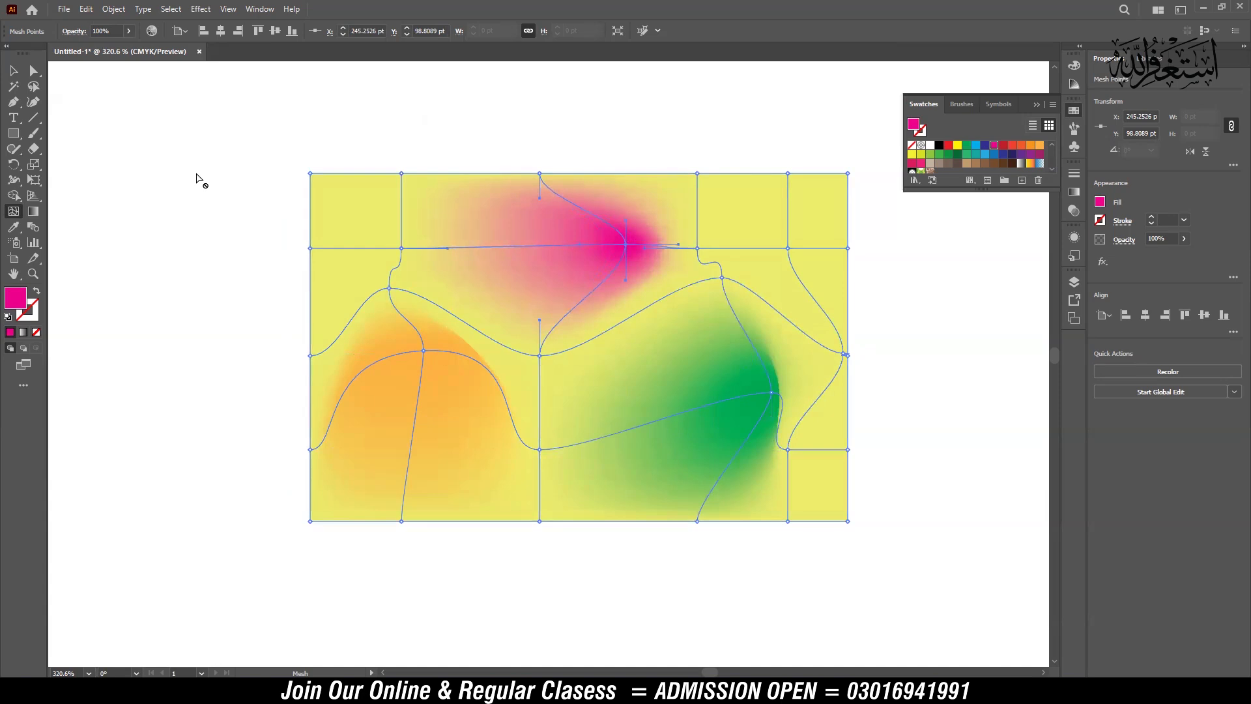
Move the mesh object slightly down on the artboard and leave it deselected
{"action": "left_click", "coordinate": [13, 70]}
{"action": "left_click", "coordinate": [182, 352]}
{"action": "left_click_drag", "start_coordinate": [377, 251], "coordinate": [374, 264]}
{"action": "left_click", "coordinate": [229, 190]}
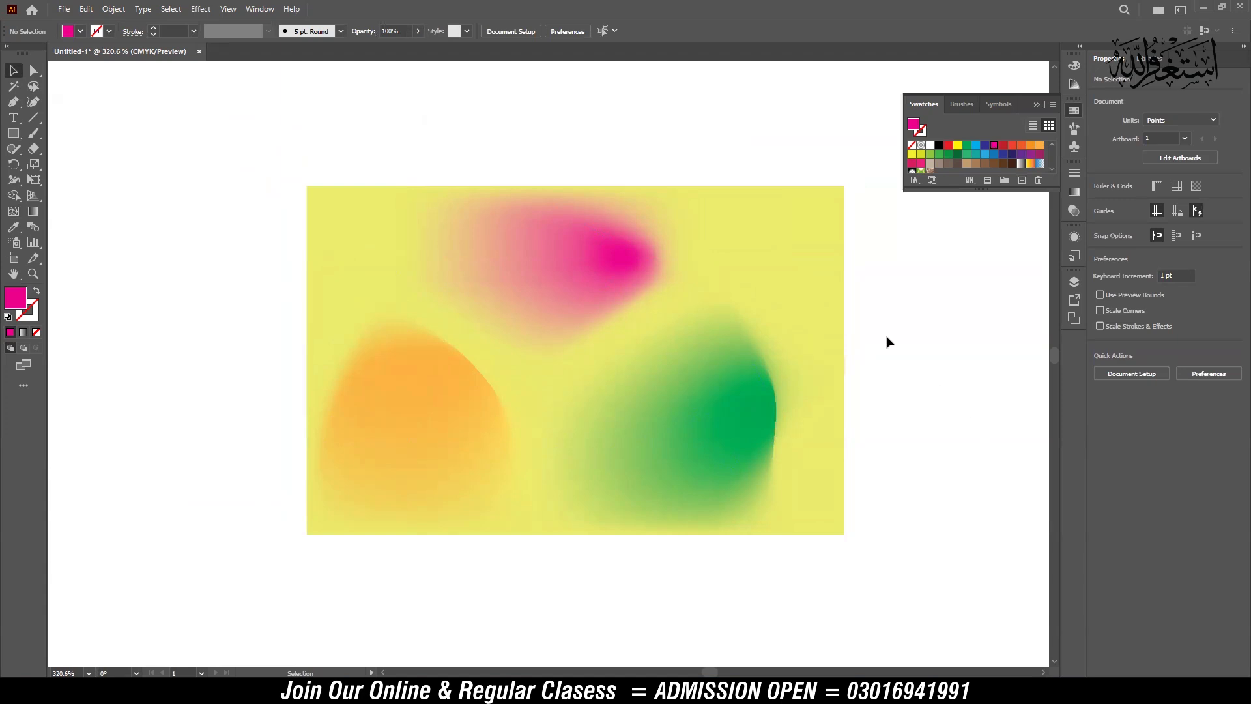
Add a horizontal mesh line near the object's upper edge, colour its upper-right point light blue and move that point down and left
{"action": "left_click", "coordinate": [820, 260]}
{"action": "left_click", "coordinate": [14, 211]}
{"action": "left_click", "coordinate": [845, 216]}
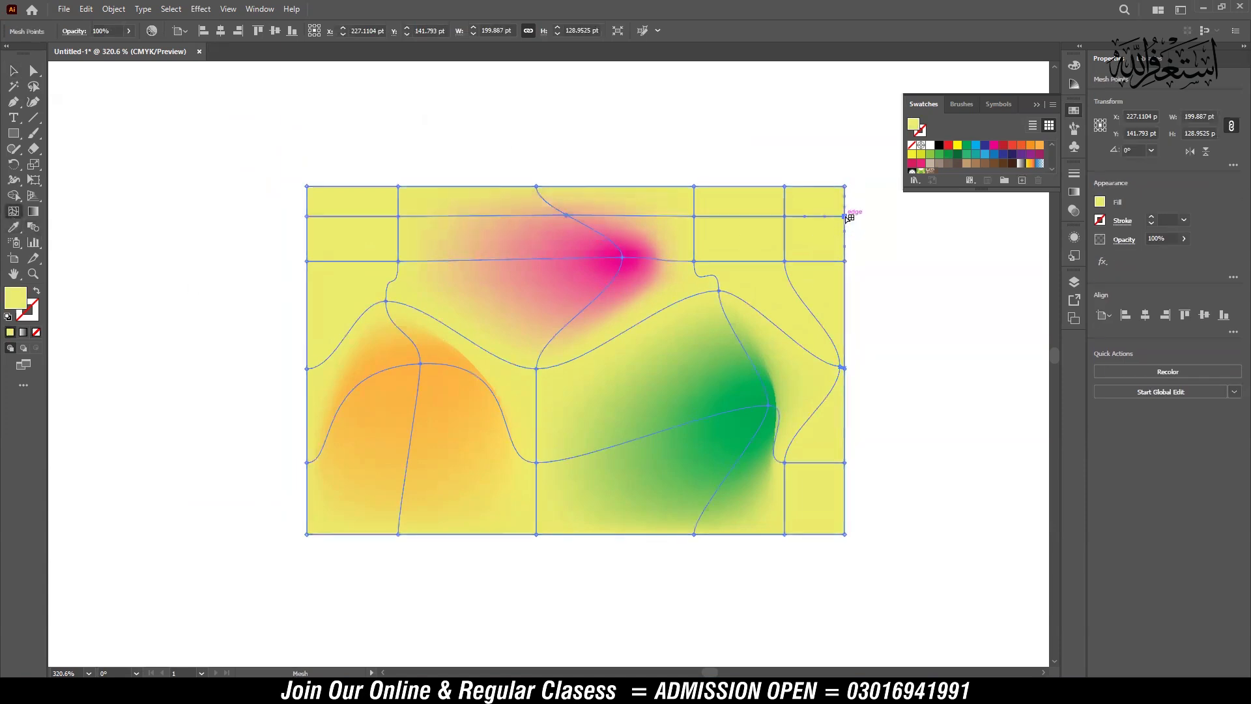
{"action": "left_click", "coordinate": [785, 216]}
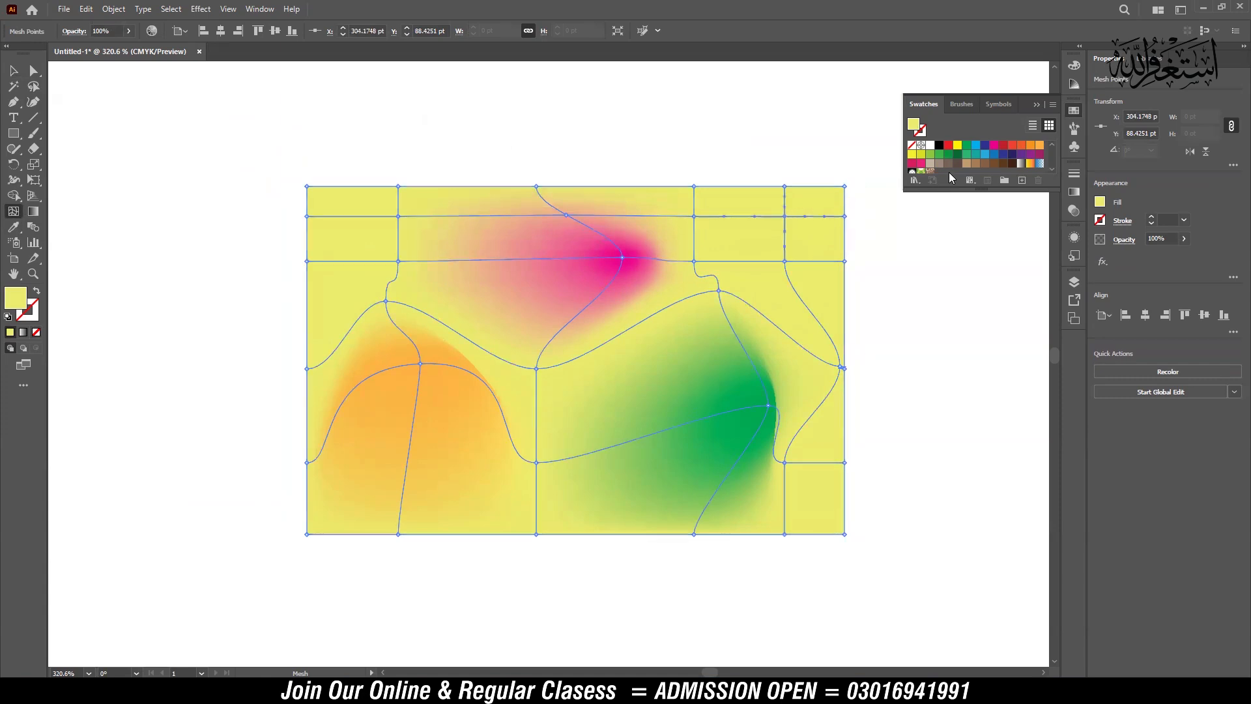
{"action": "left_click", "coordinate": [986, 155]}
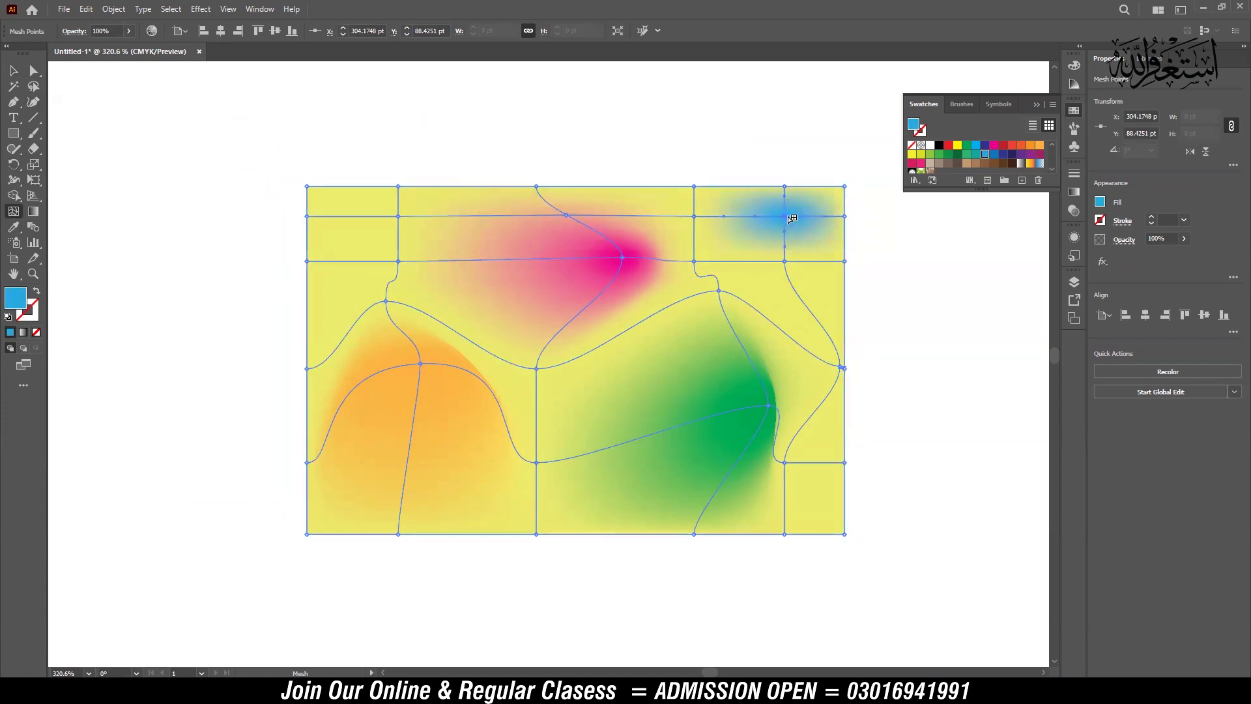
{"action": "left_click_drag", "start_coordinate": [785, 216], "coordinate": [743, 275]}
{"action": "left_click", "coordinate": [13, 70]}
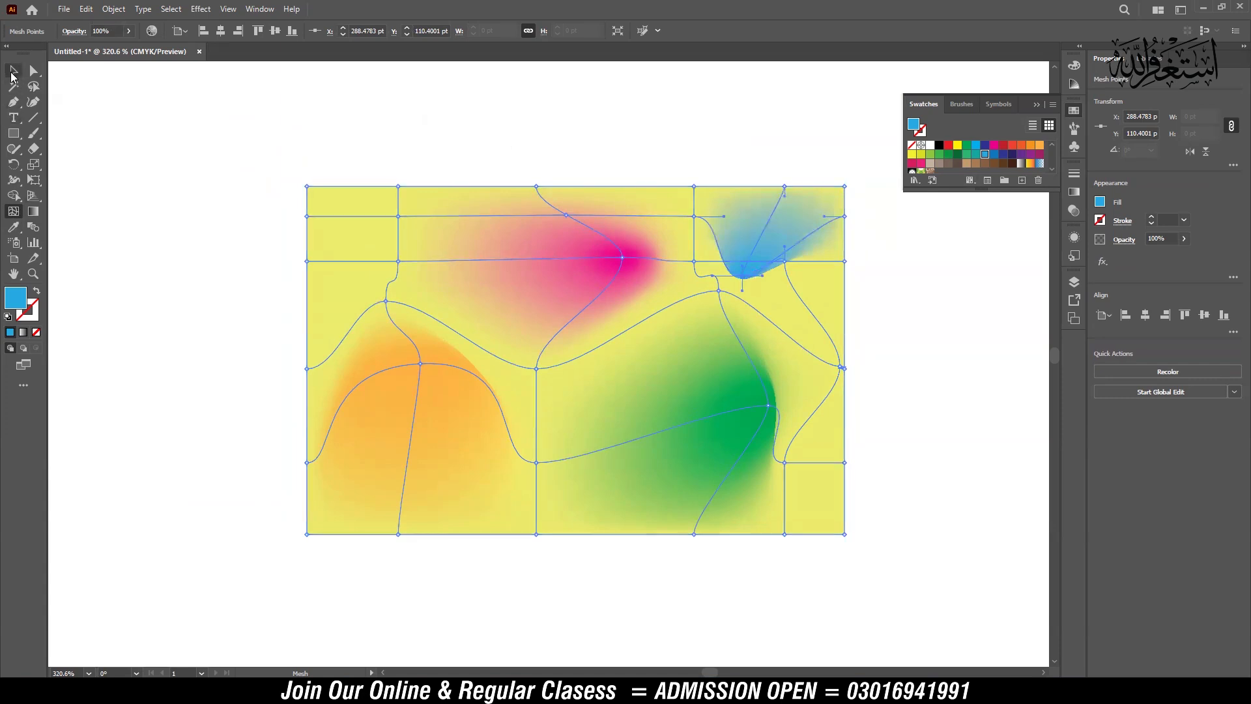
{"action": "left_click", "coordinate": [120, 148]}
Reposition the multicoloured mesh object on the artboard and delete it
{"action": "left_click_drag", "start_coordinate": [702, 450], "coordinate": [522, 475]}
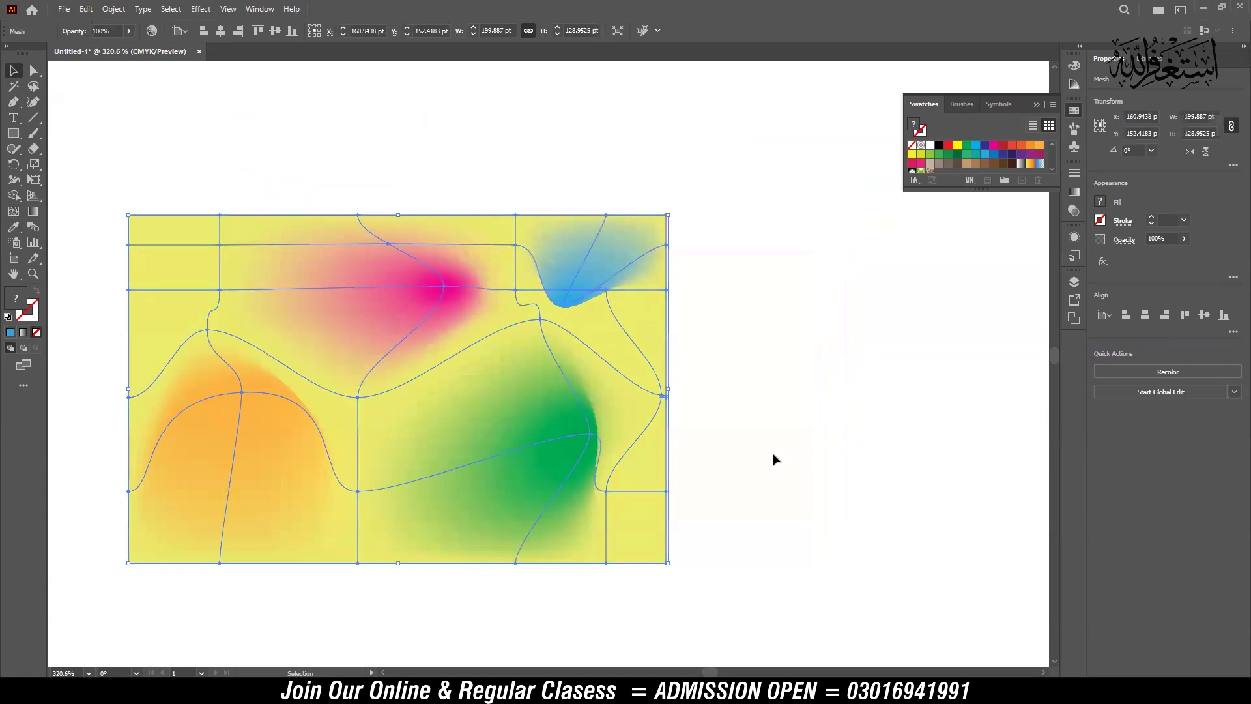
{"action": "left_click_drag", "start_coordinate": [483, 396], "coordinate": [627, 377]}
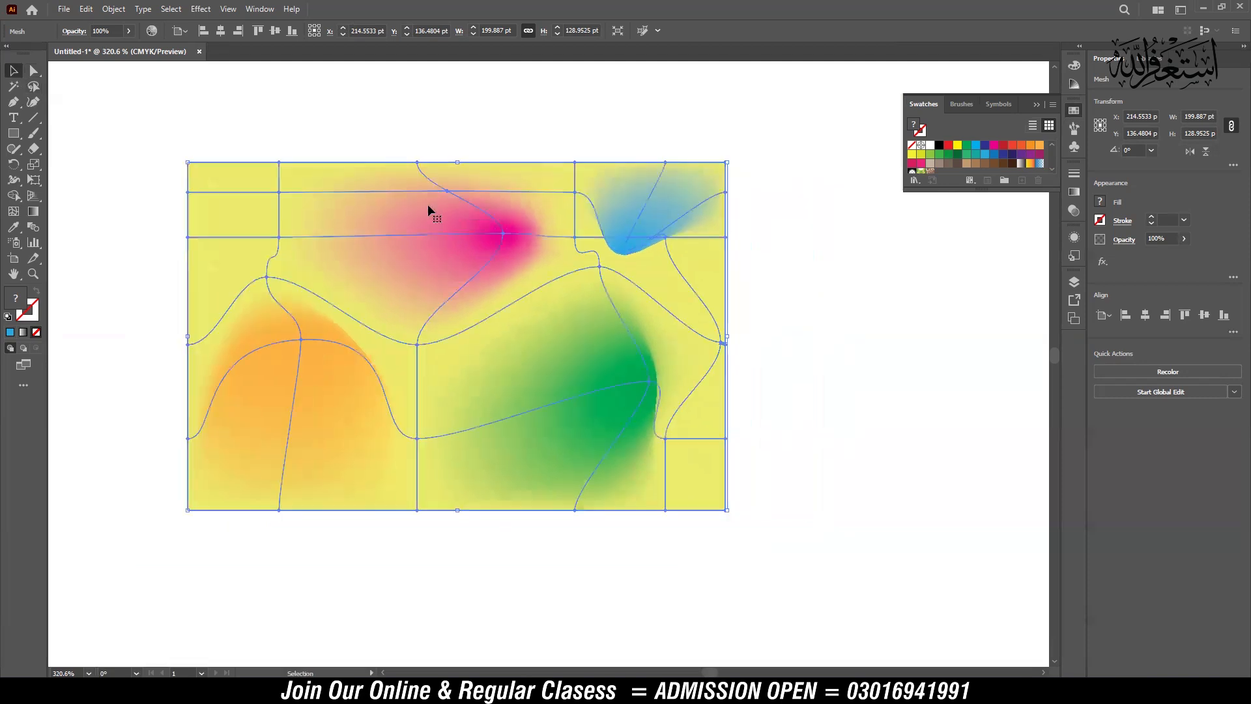
{"action": "key", "text": "Delete"}
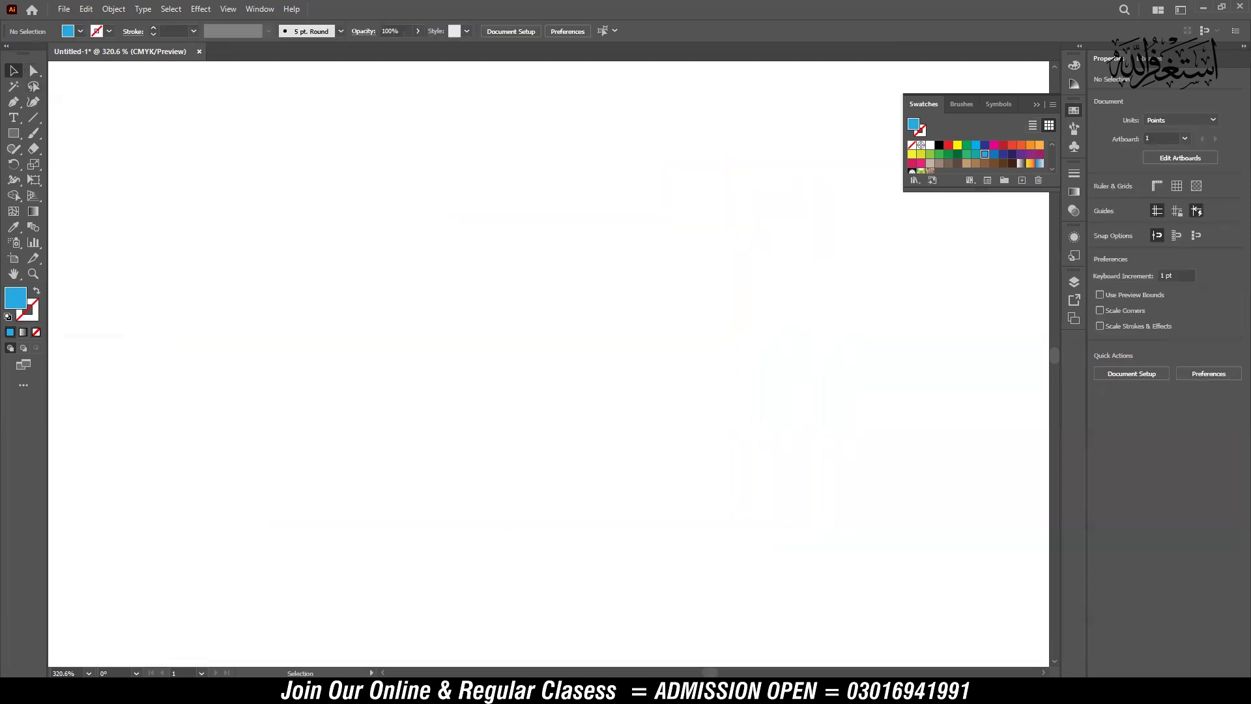
Place young-beautiful-woman-is-having-haircut-hairstyling-beauty-parlour.jpg from the Downloads folder into the Illustrator document
{"action": "left_click", "coordinate": [319, 629]}
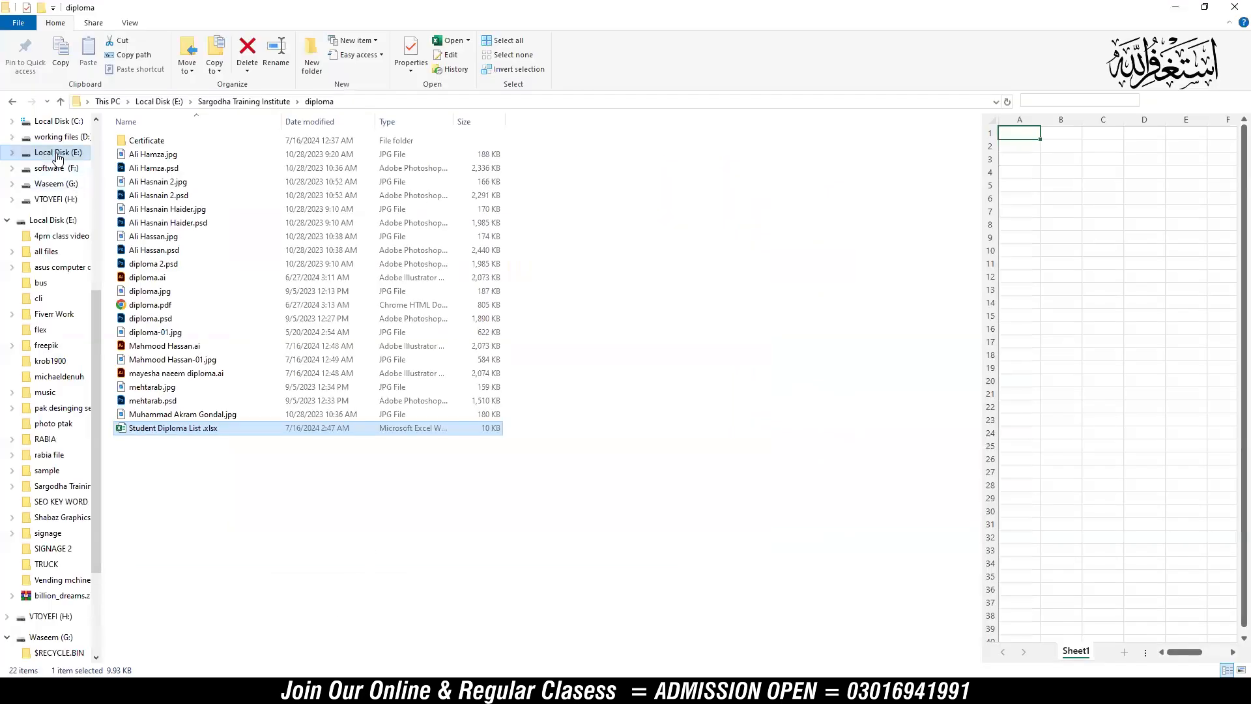
{"action": "scroll", "coordinate": [78, 293], "scroll_direction": "up", "scroll_amount": 7}
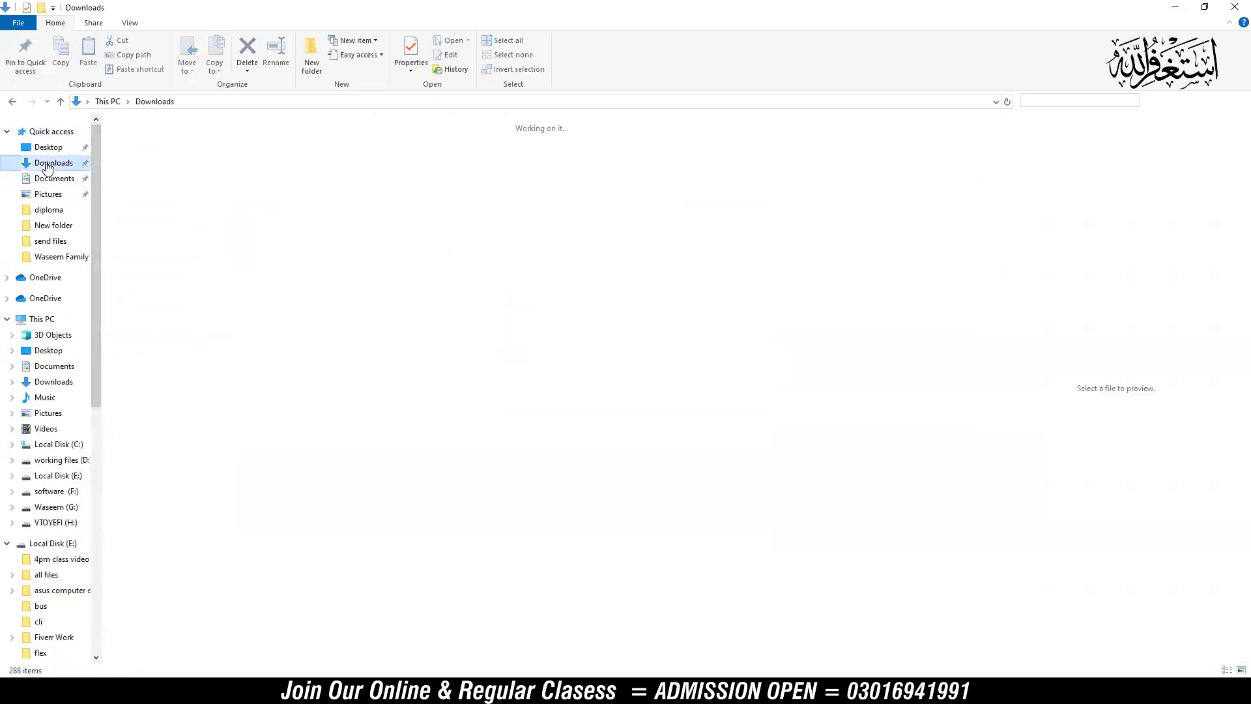
{"action": "left_click", "coordinate": [47, 167]}
{"action": "left_click", "coordinate": [874, 421]}
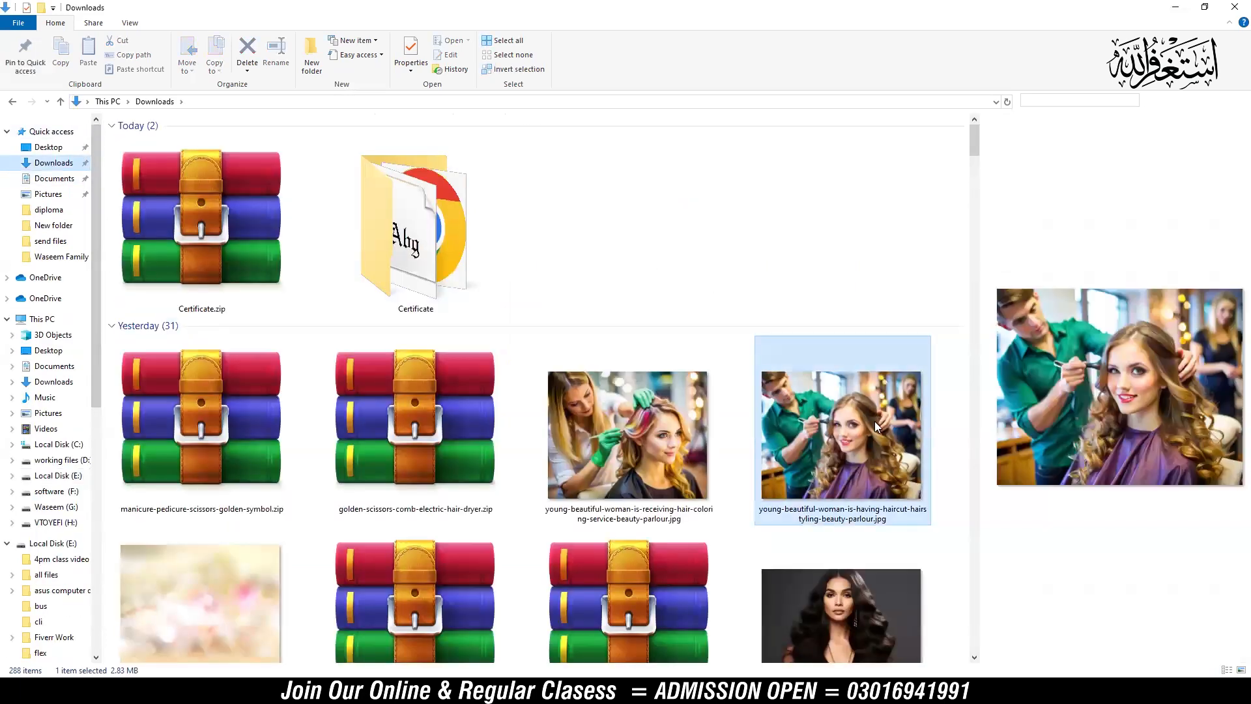
{"action": "left_click_drag", "start_coordinate": [856, 473], "coordinate": [595, 461]}
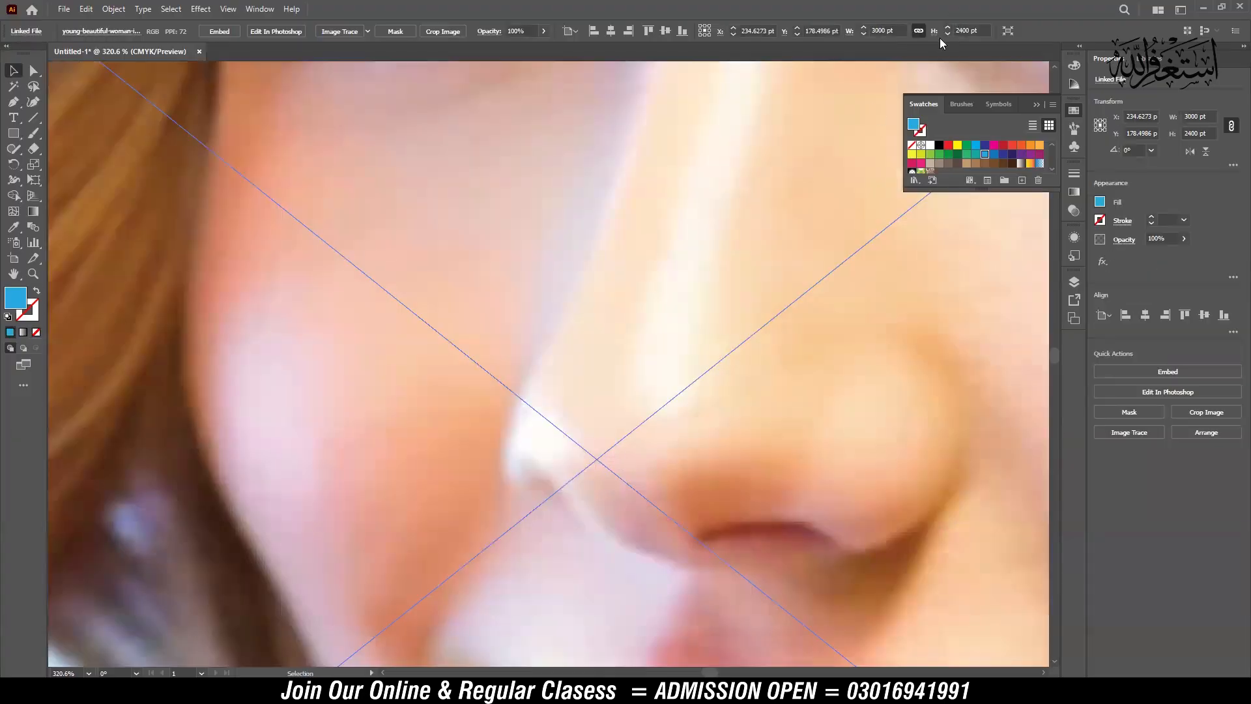
Scale the placed photo proportionally to a width of 150 pt and move it higher on the artboard
{"action": "left_click", "coordinate": [1187, 114]}
{"action": "type", "text": "150"}
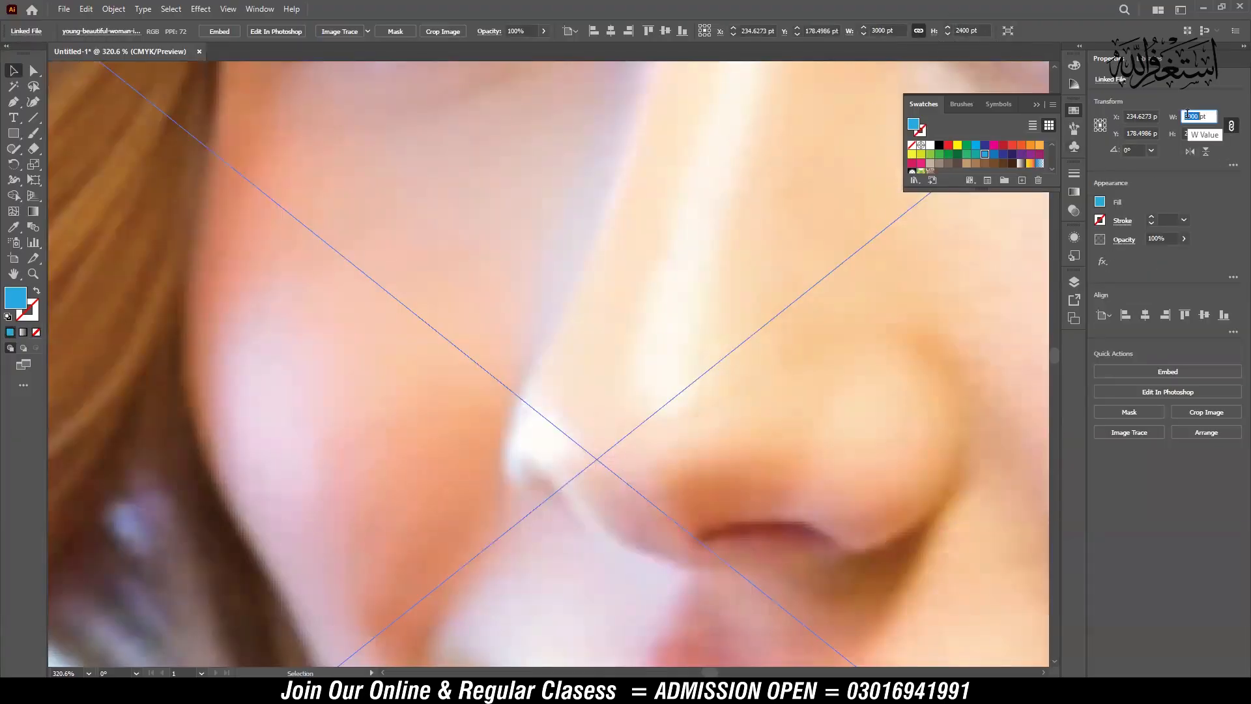
{"action": "key", "text": "Return"}
{"action": "left_click_drag", "start_coordinate": [675, 460], "coordinate": [663, 260]}
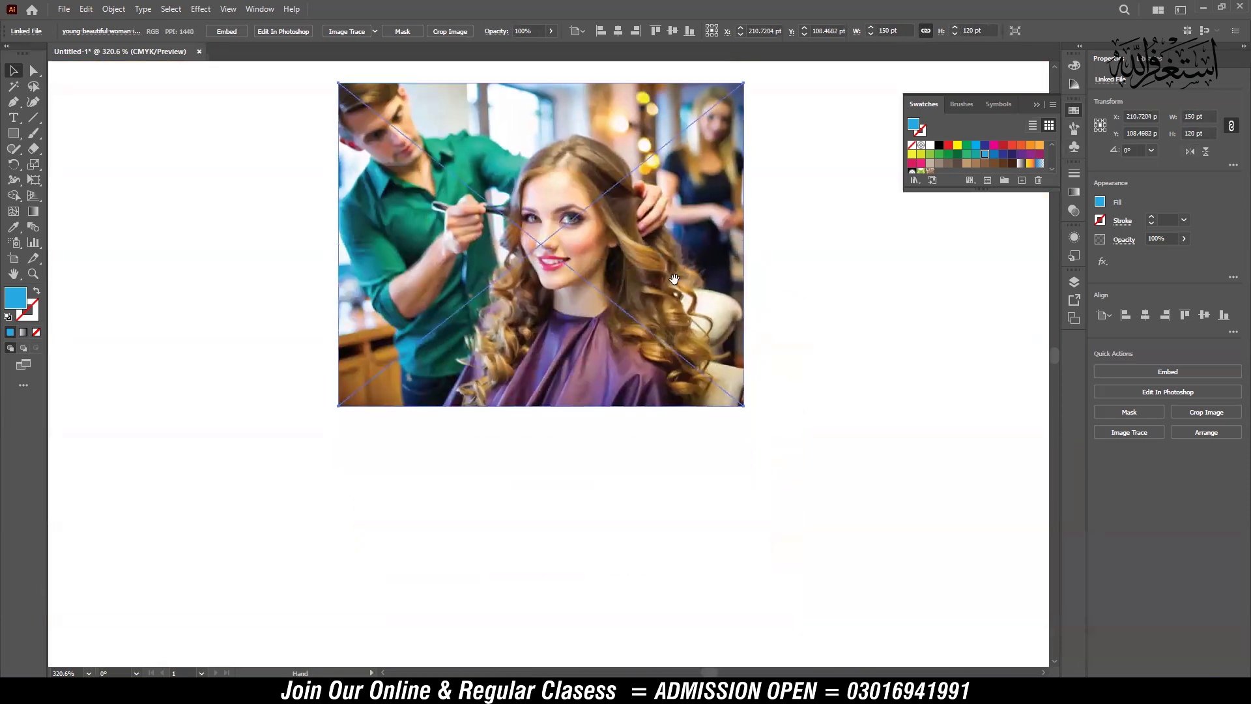
Draw a blue rectangle about 150 × 122 pt and position it over the photo's lower edge, matching the photo's width
{"action": "left_click", "coordinate": [13, 133]}
{"action": "left_click_drag", "start_coordinate": [344, 302], "coordinate": [741, 625]}
{"action": "key", "text": "v"}
{"action": "left_click_drag", "start_coordinate": [695, 372], "coordinate": [687, 414]}
{"action": "scroll", "coordinate": [661, 416], "scroll_direction": "left", "scroll_amount": 4}
{"action": "scroll", "coordinate": [662, 416], "scroll_direction": "down", "scroll_amount": 2}
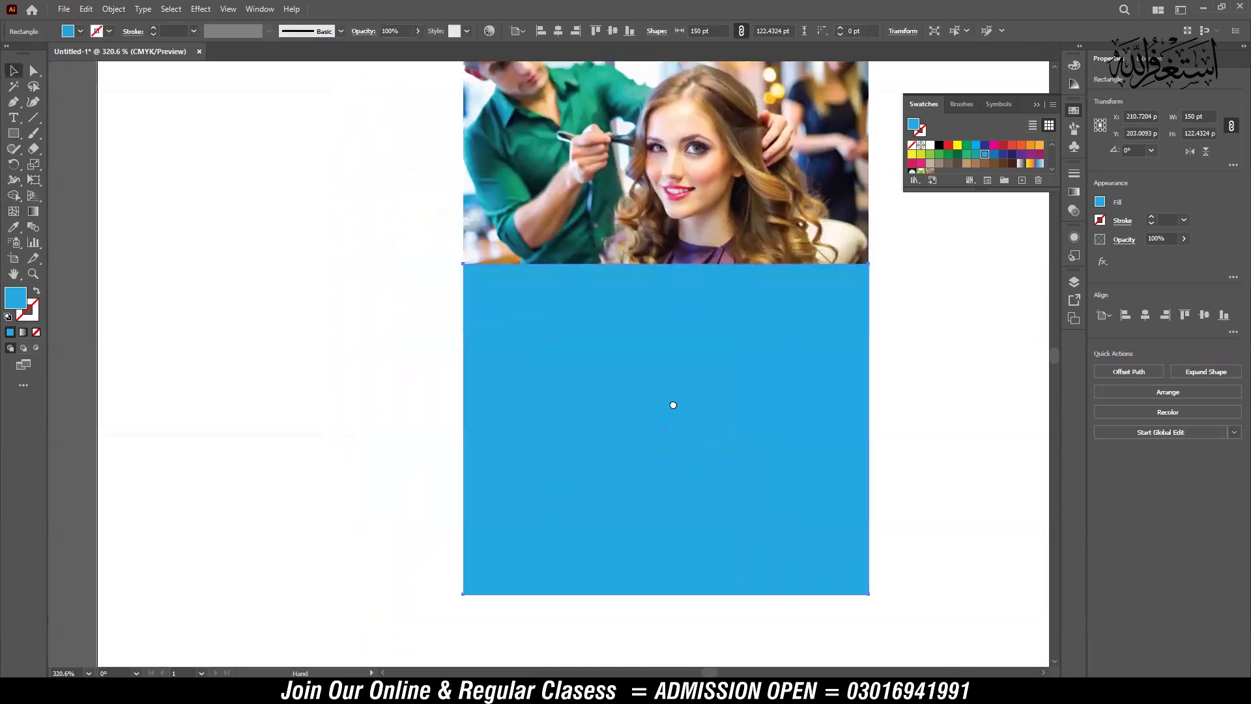
Fill the rectangle with a mauve sampled from the photo using the Eyedropper and place it to the left of the photo
{"action": "left_click_drag", "start_coordinate": [807, 310], "coordinate": [424, 307]}
{"action": "key", "text": "i"}
{"action": "left_click", "coordinate": [725, 291]}
{"action": "key", "text": "v"}
{"action": "left_click_drag", "start_coordinate": [349, 378], "coordinate": [720, 371]}
{"action": "scroll", "coordinate": [901, 352], "scroll_direction": "left", "scroll_amount": 4}
{"action": "left_click_drag", "start_coordinate": [901, 351], "coordinate": [409, 352]}
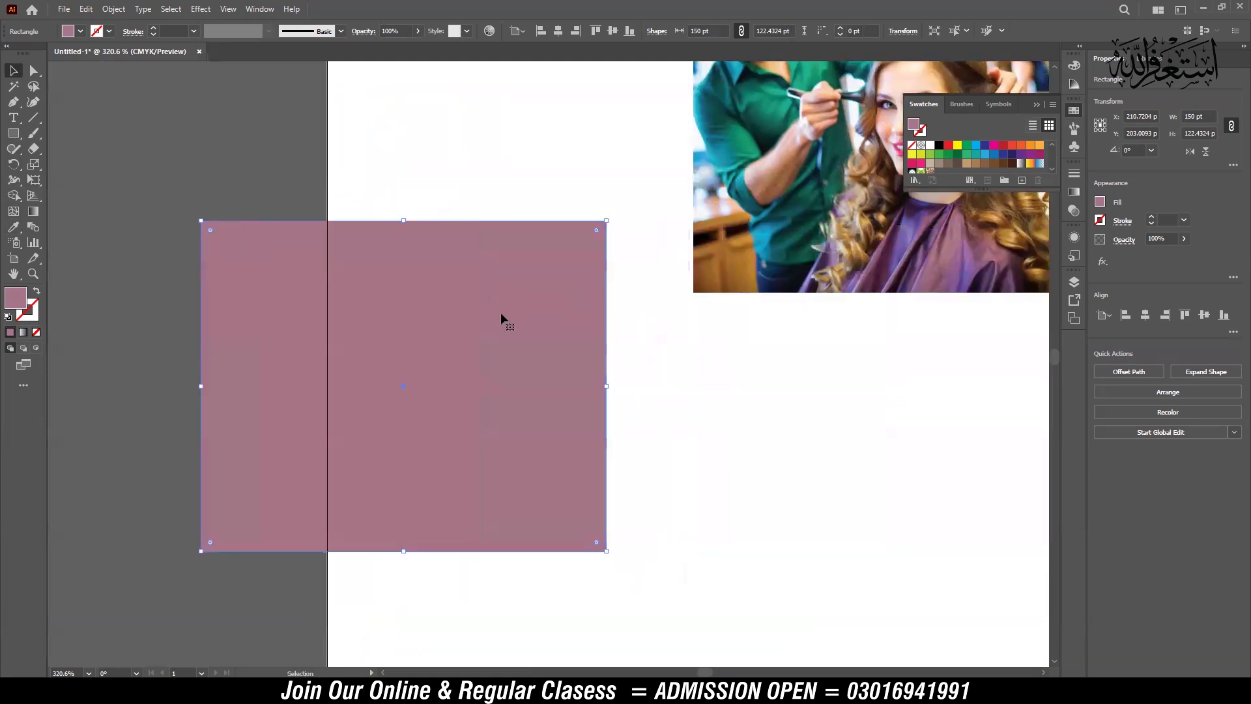
Add three horizontal mesh lines across the upper half of the mauve rectangle with the Mesh tool
{"action": "left_click", "coordinate": [13, 212]}
{"action": "left_click", "coordinate": [607, 253]}
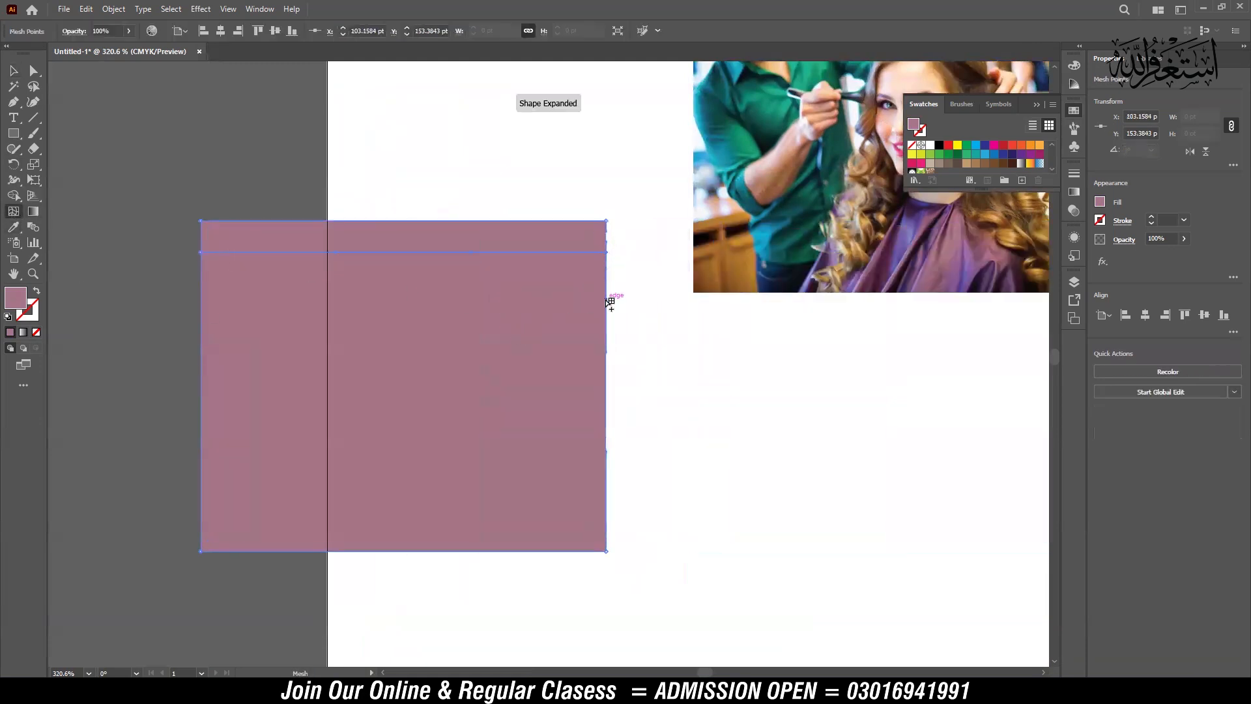
{"action": "left_click", "coordinate": [607, 341]}
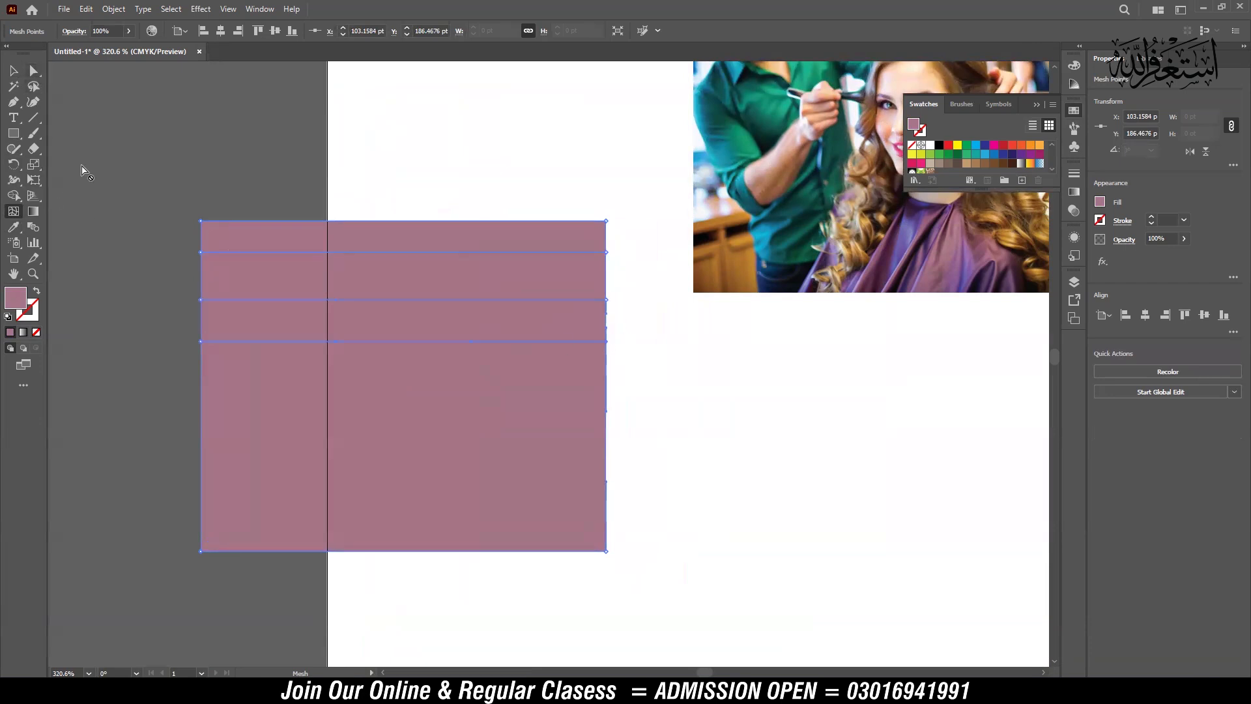
Select the mesh points along the rectangle's upper edge and set their opacity to 0%
{"action": "left_click", "coordinate": [34, 72]}
{"action": "left_click_drag", "start_coordinate": [335, 182], "coordinate": [650, 234]}
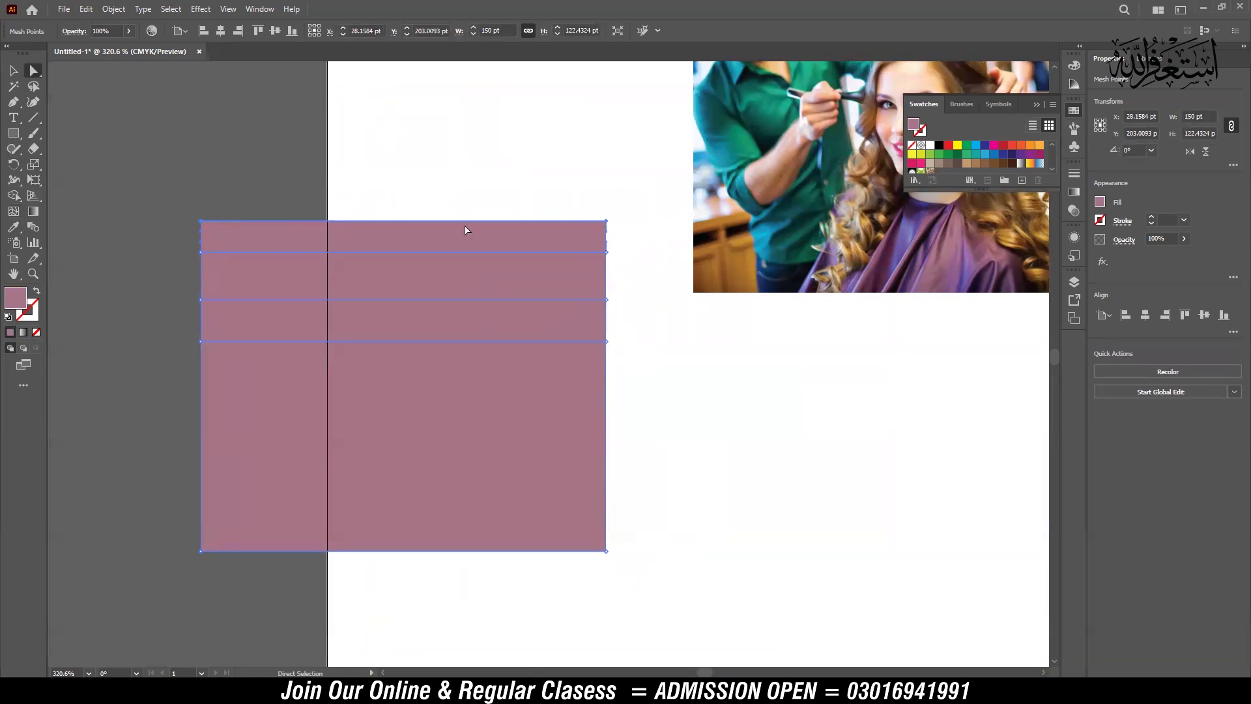
{"action": "left_click", "coordinate": [1159, 238]}
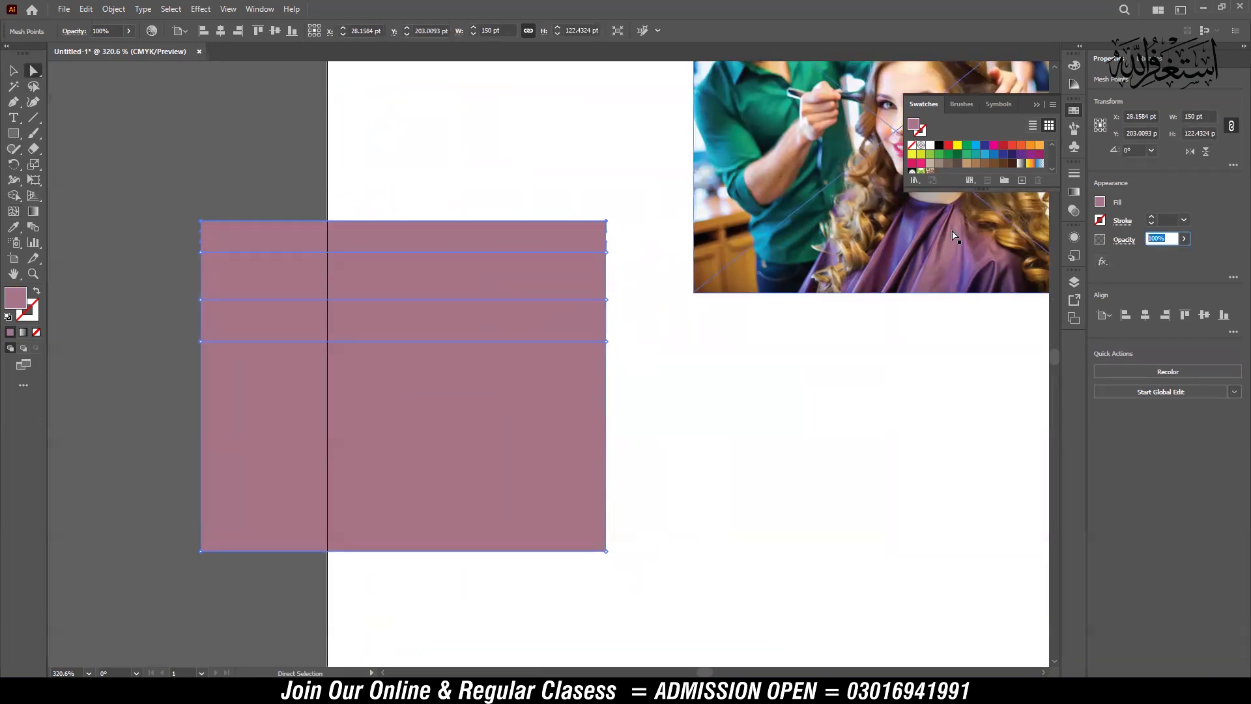
{"action": "type", "text": "0"}
{"action": "key", "text": "Return"}
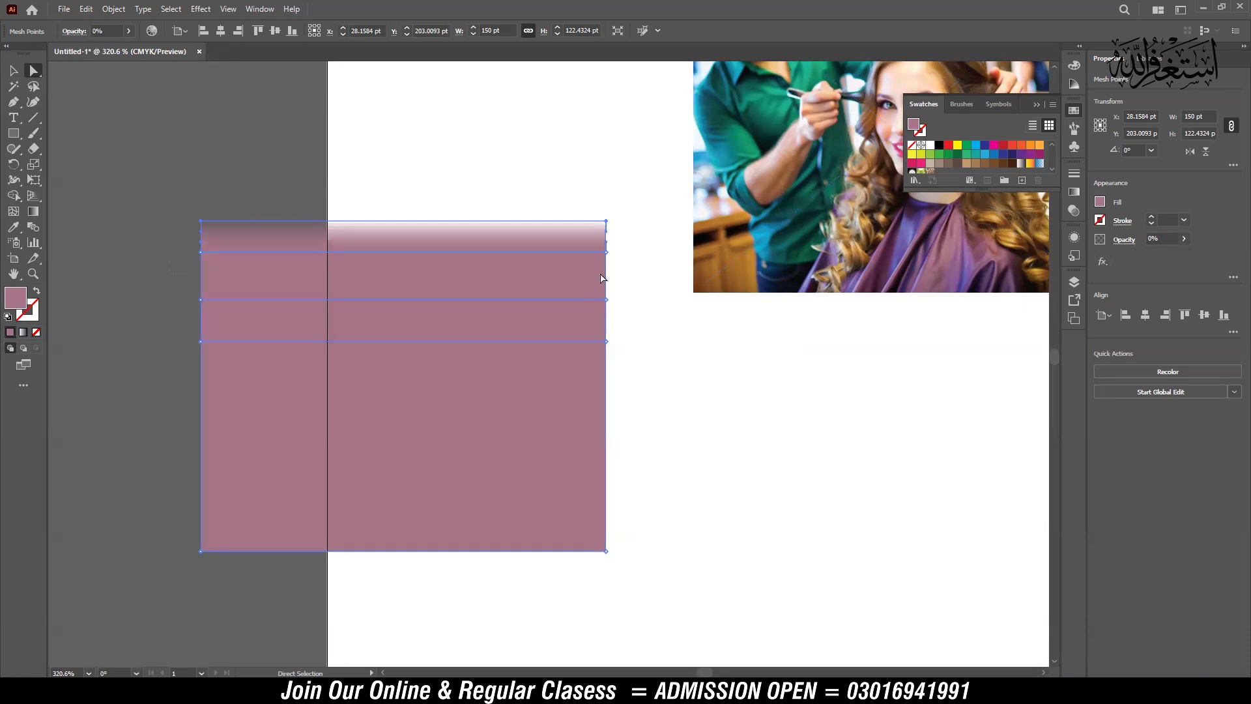
Set the opacity of the mesh points on the second row to 90%
{"action": "left_click", "coordinate": [717, 268], "text": "shift"}
{"action": "left_click", "coordinate": [1173, 234]}
{"action": "type", "text": "90"}
{"action": "key", "text": "Return"}
Move the mauve mesh over the photo's lower part, aligned with the photo's width, so its transparent edge overlaps the image
{"action": "key", "text": "v"}
{"action": "left_click", "coordinate": [115, 96]}
{"action": "scroll", "coordinate": [555, 261], "scroll_direction": "right", "scroll_amount": 4}
{"action": "left_click_drag", "start_coordinate": [176, 389], "coordinate": [748, 397]}
{"action": "left_click", "coordinate": [893, 335]}
{"action": "left_click_drag", "start_coordinate": [893, 335], "coordinate": [802, 330]}
{"action": "key", "text": "v"}
{"action": "left_click_drag", "start_coordinate": [495, 435], "coordinate": [247, 448]}
{"action": "left_click_drag", "start_coordinate": [520, 512], "coordinate": [567, 480]}
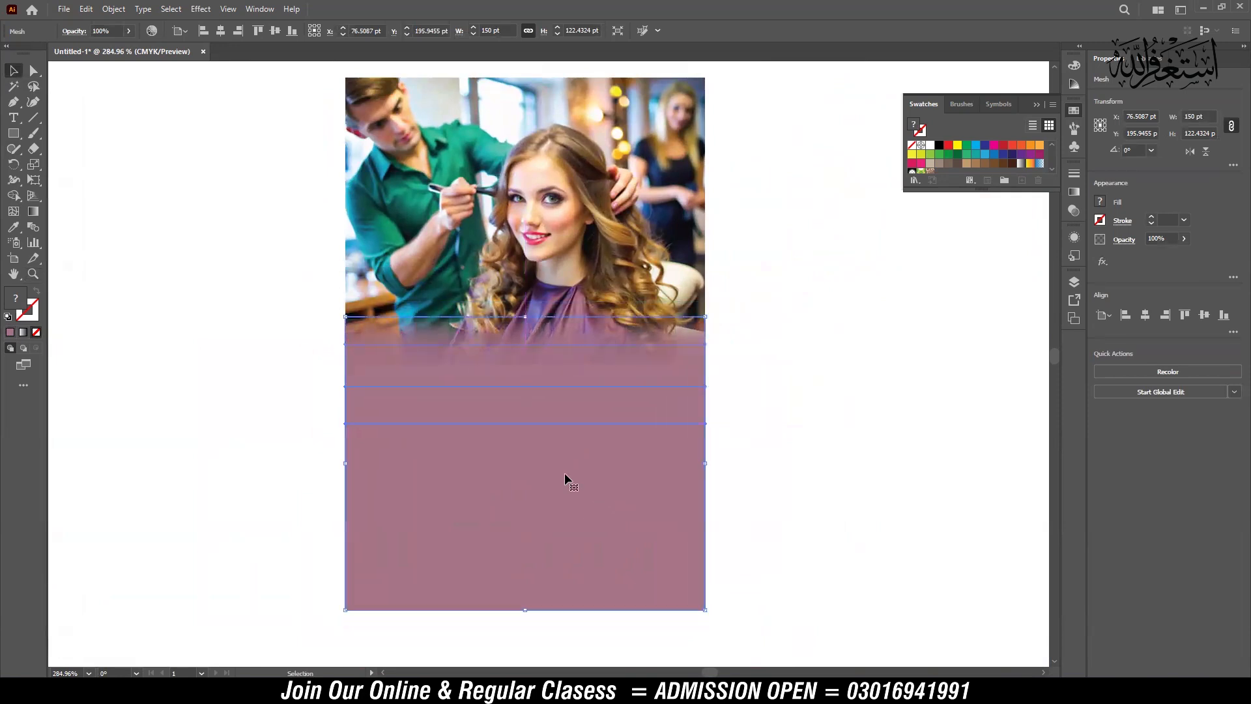
Sample green, dark navy and pale peach from the photo onto the mesh with the Eyedropper, ending with teal from the man's shirt
{"action": "key", "text": "i"}
{"action": "left_click", "coordinate": [469, 132]}
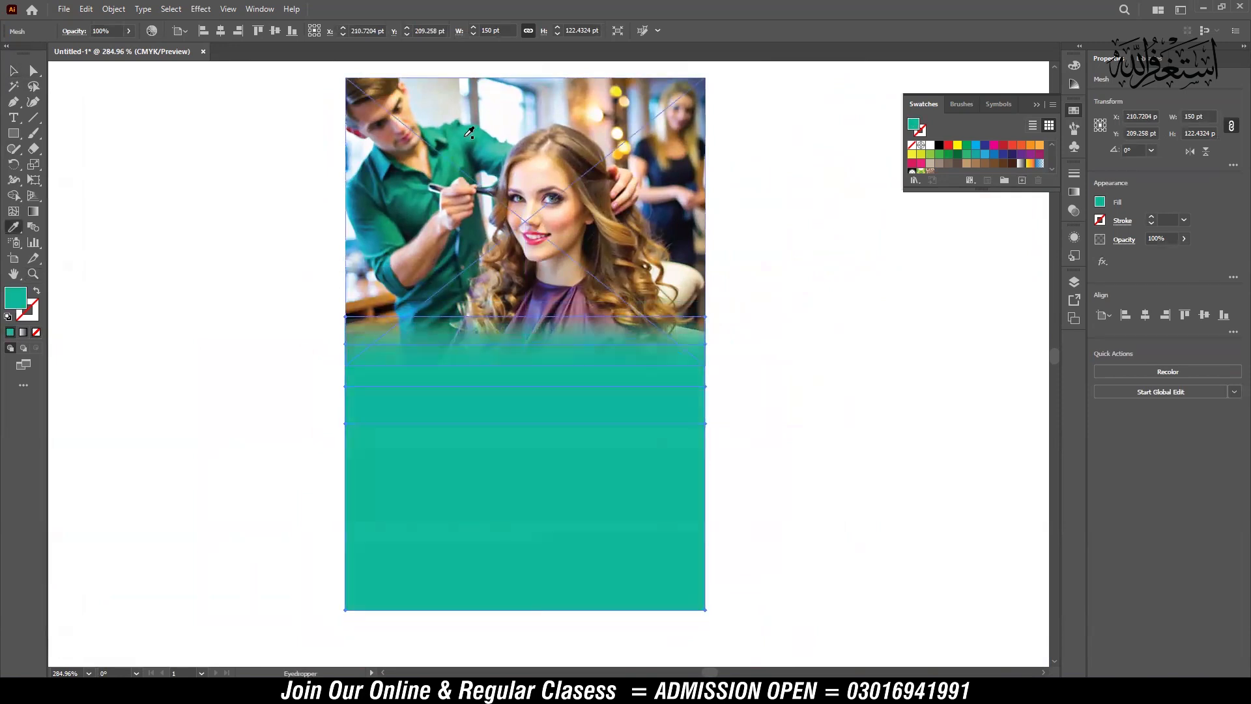
{"action": "left_click", "coordinate": [678, 165]}
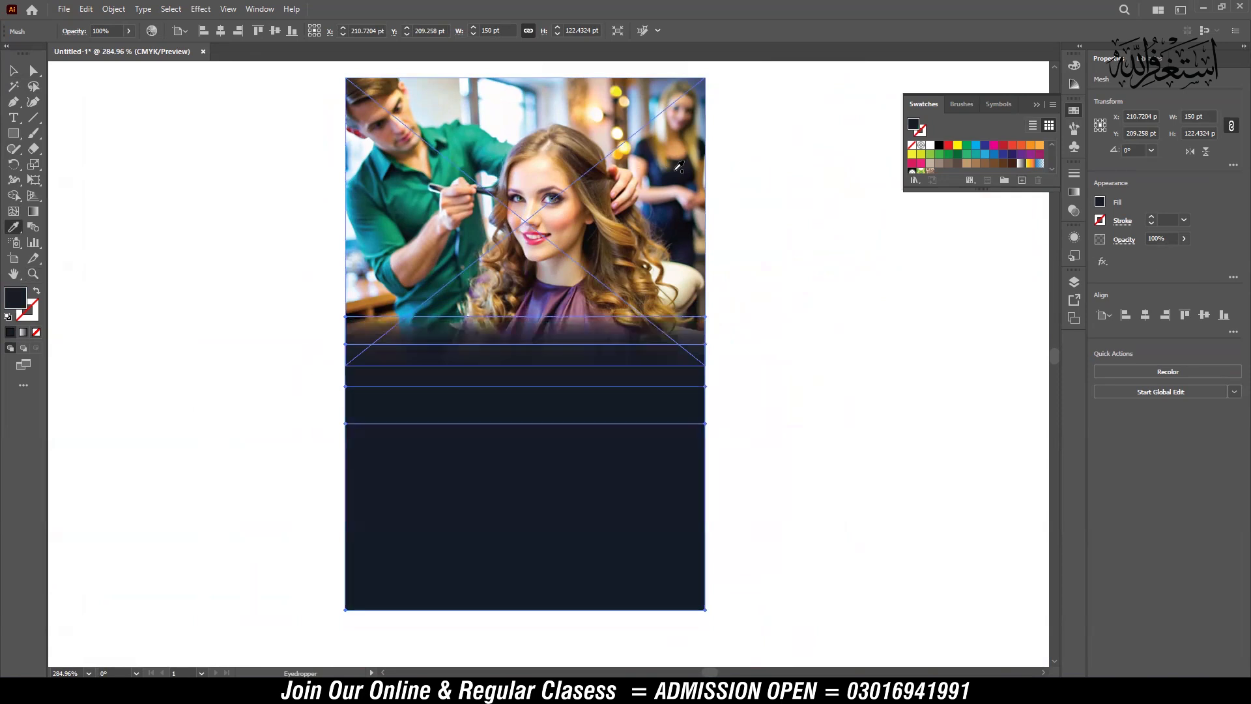
{"action": "left_click", "coordinate": [562, 211]}
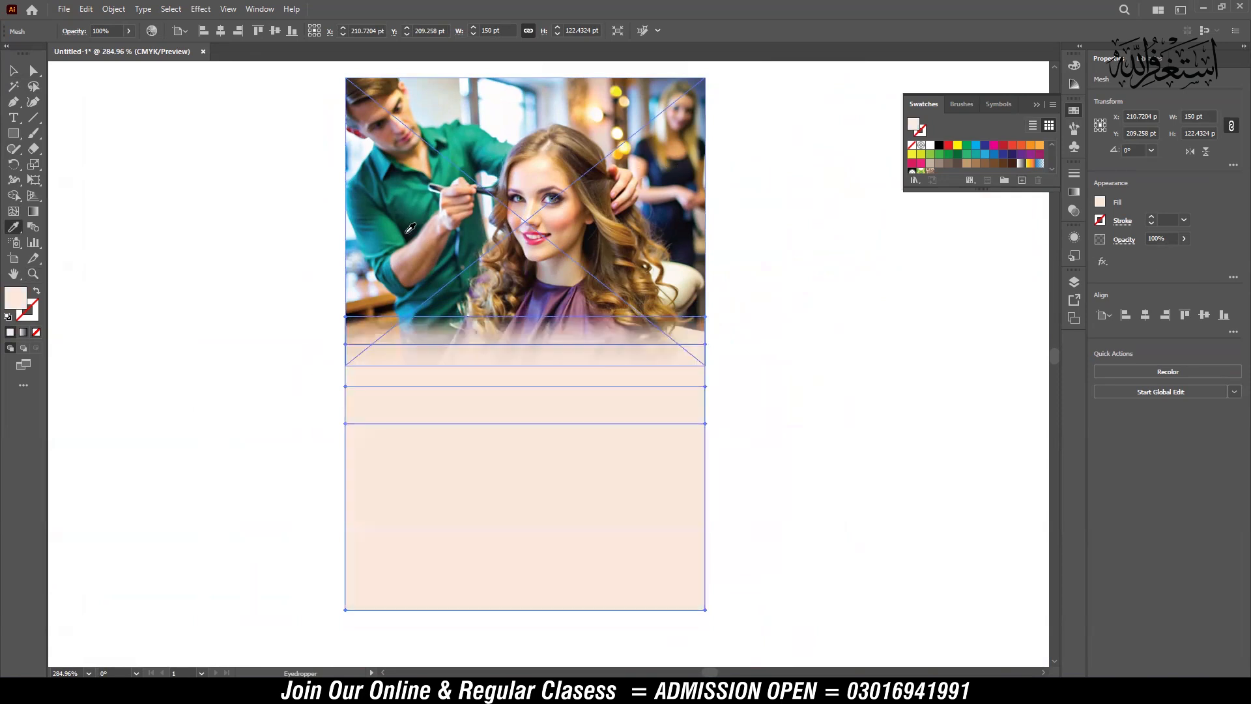
{"action": "left_click", "coordinate": [384, 230]}
{"action": "key", "text": "v"}
{"action": "left_click", "coordinate": [849, 423]}
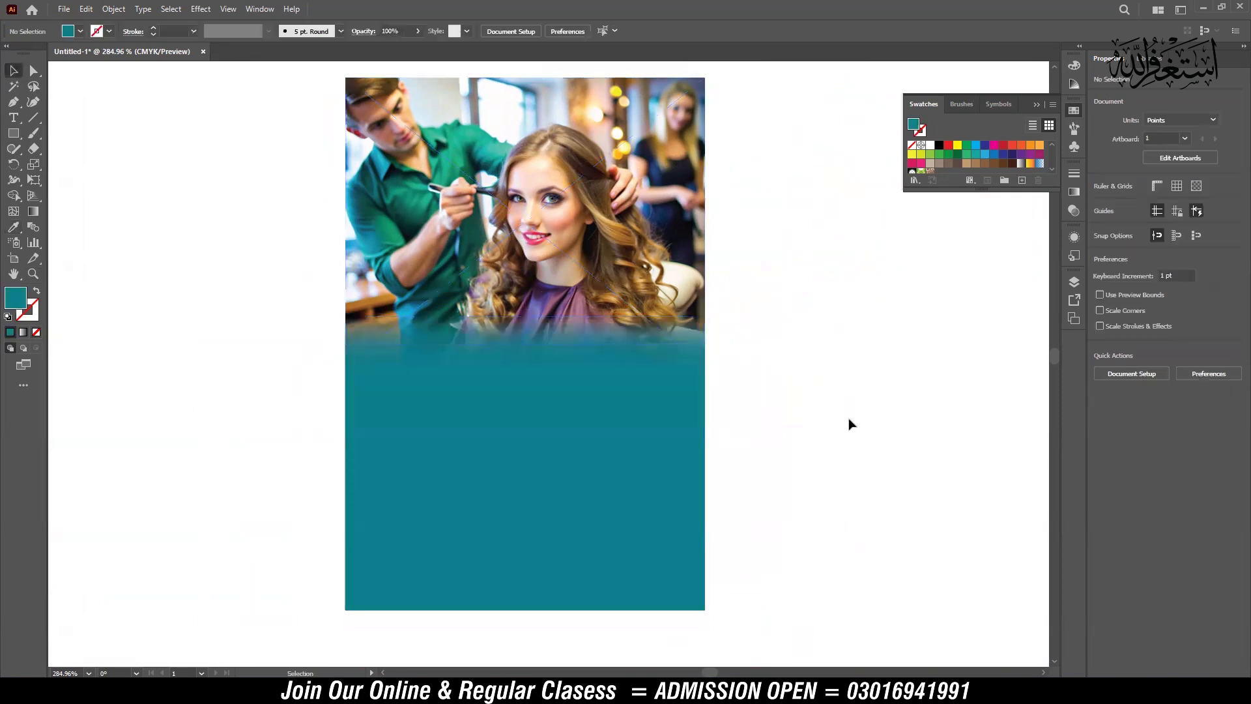
Move the teal mesh slightly higher over the photo and deselect it
{"action": "left_click", "coordinate": [670, 436]}
{"action": "left_click_drag", "start_coordinate": [591, 471], "coordinate": [589, 444]}
{"action": "left_click", "coordinate": [849, 425]}
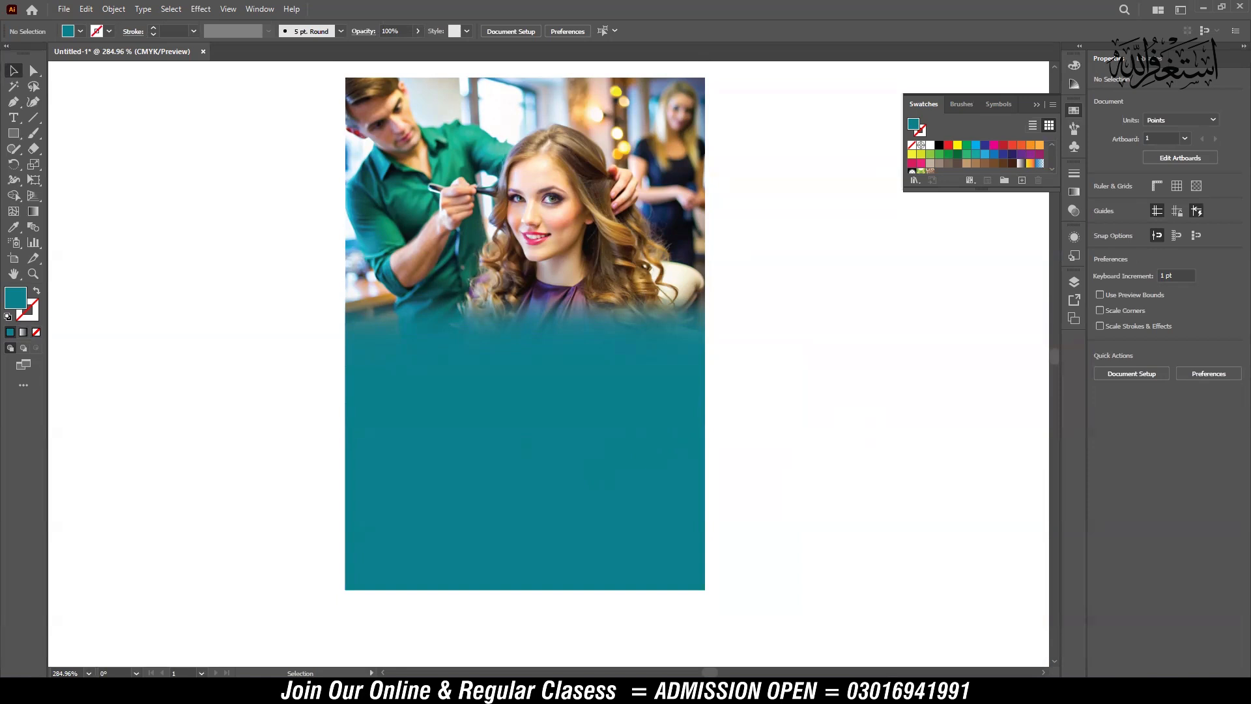
Switch to the browser and view the header of the Sargodha Training Institute YouTube channel page
{"action": "key", "text": "alt+Tab"}
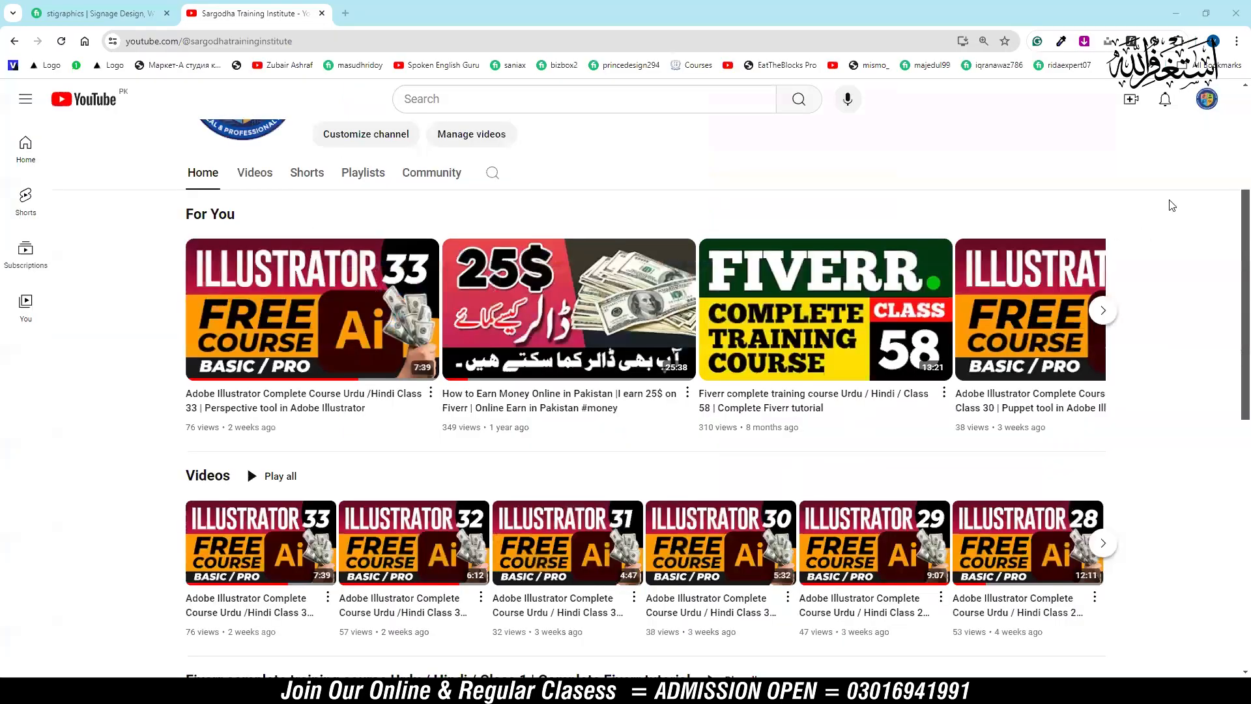
{"action": "scroll", "coordinate": [1167, 247], "scroll_direction": "up", "scroll_amount": 4}
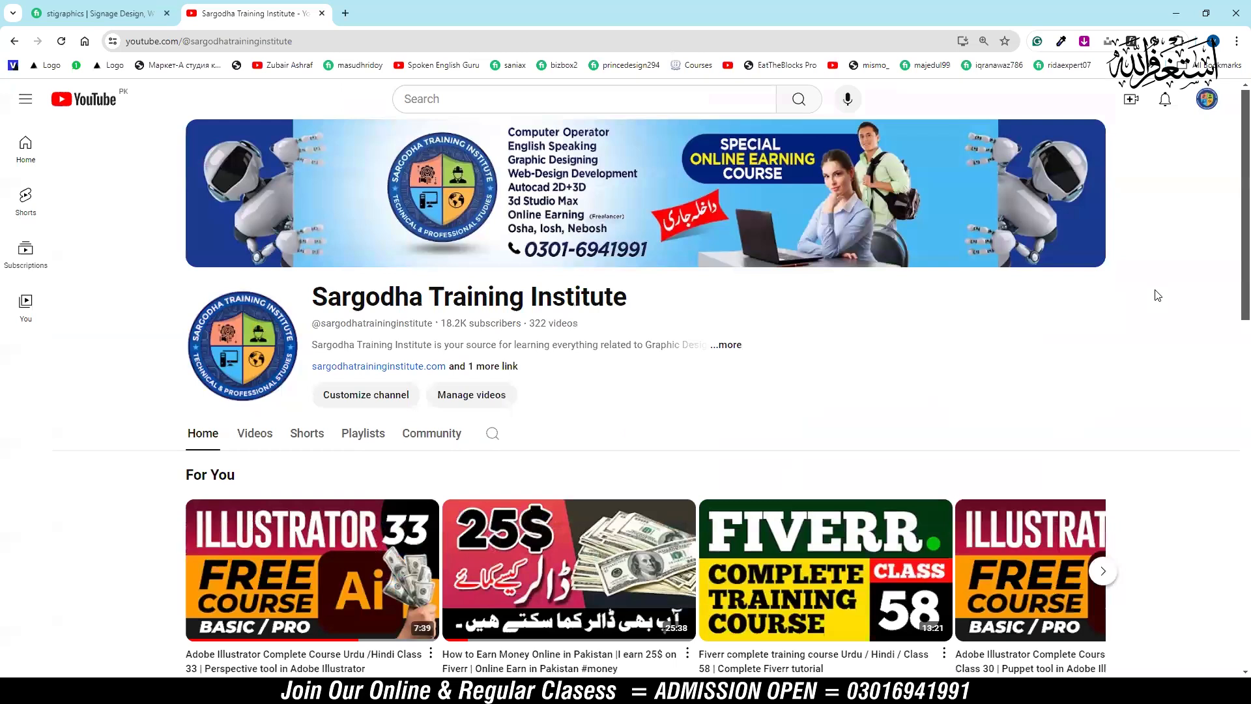